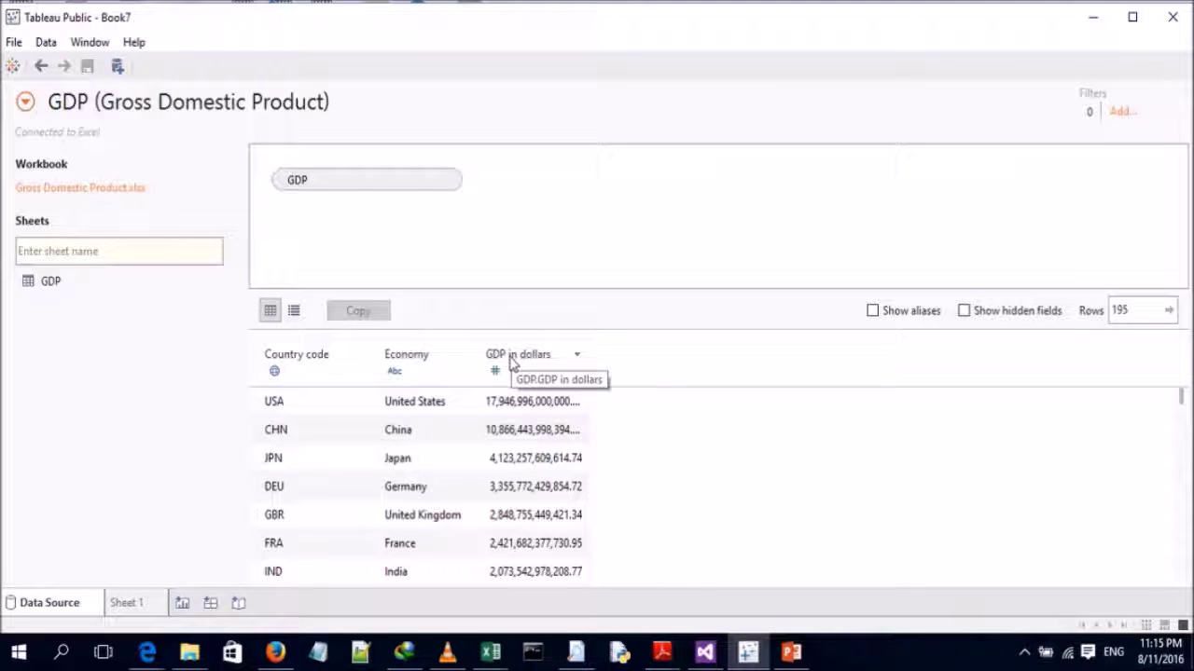
- Rename the Economy field in the GDP table to Country
left_click(444, 364)
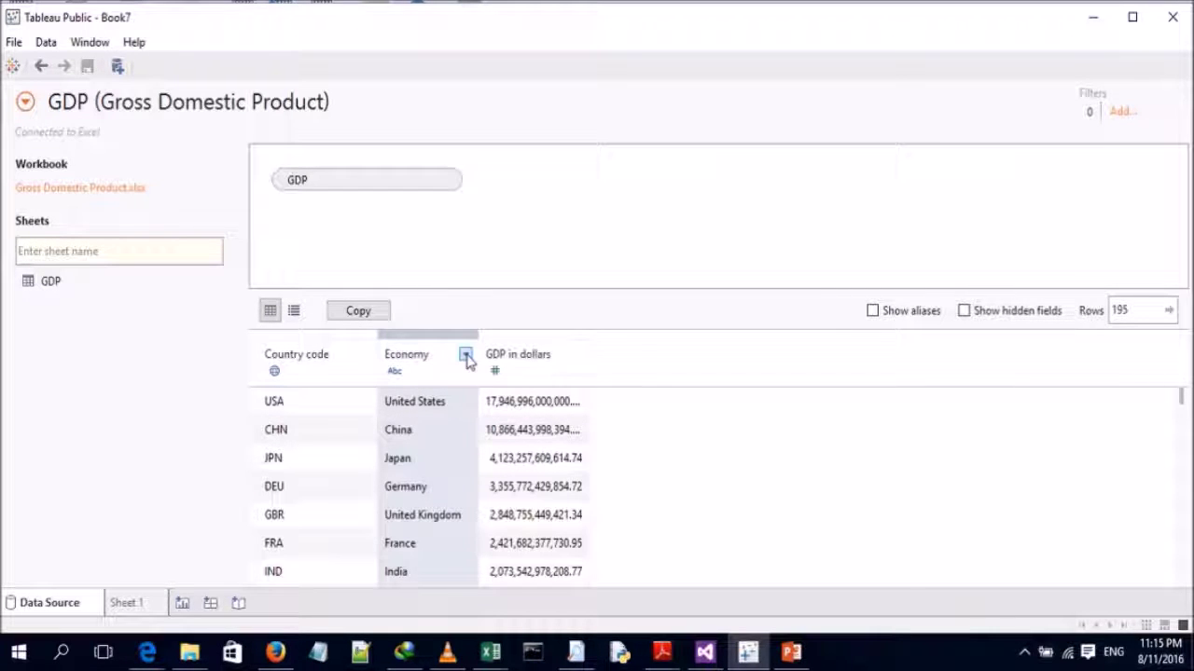
left_click(465, 356)
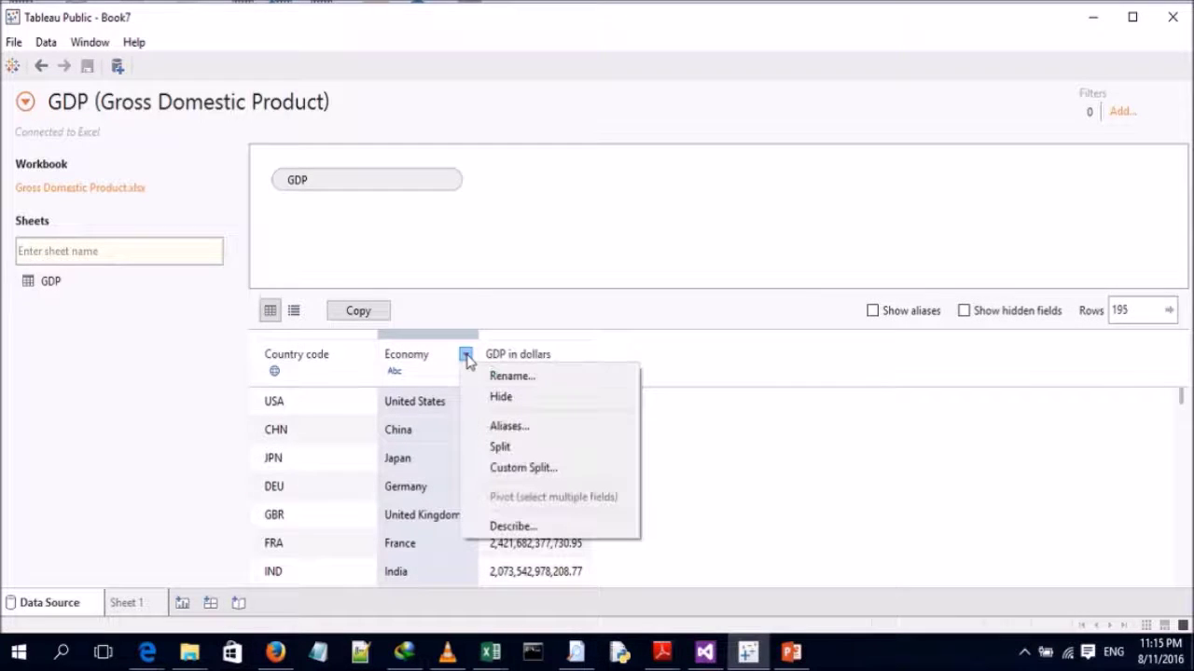
left_click(537, 377)
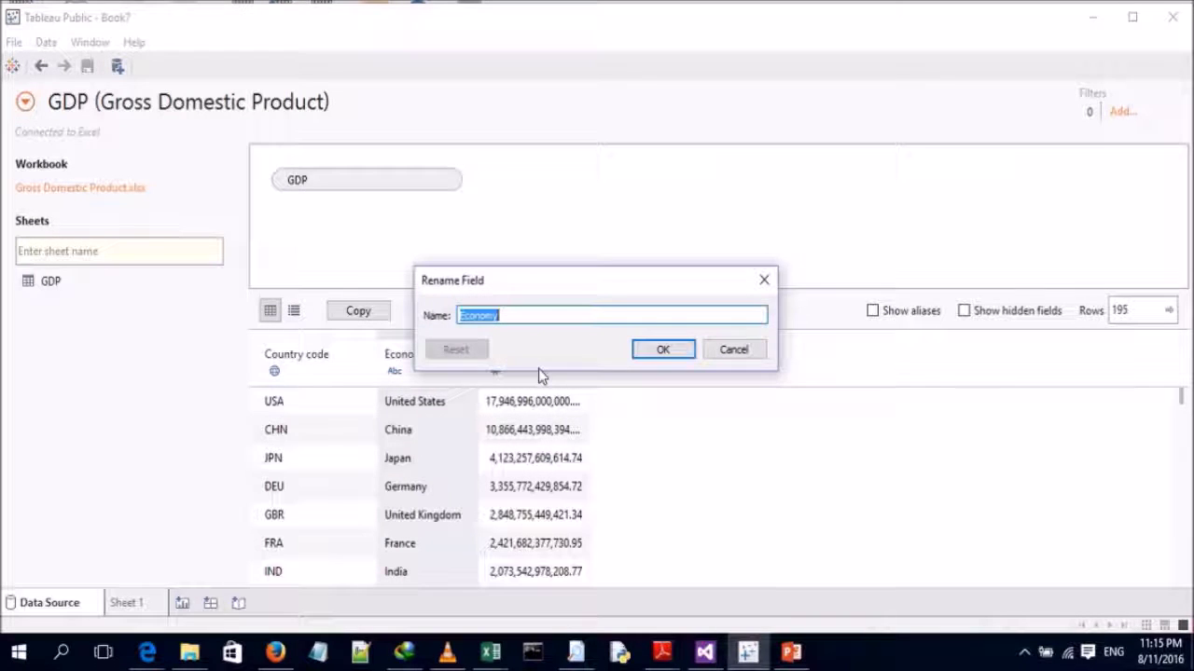
type("Country")
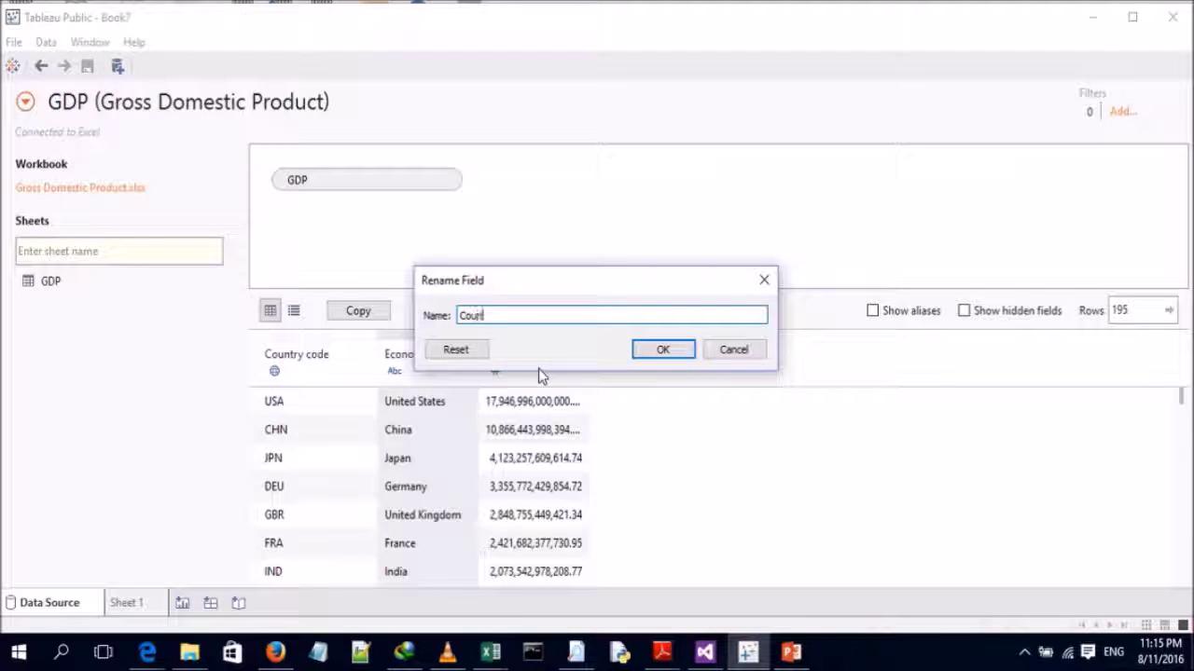
left_click(680, 350)
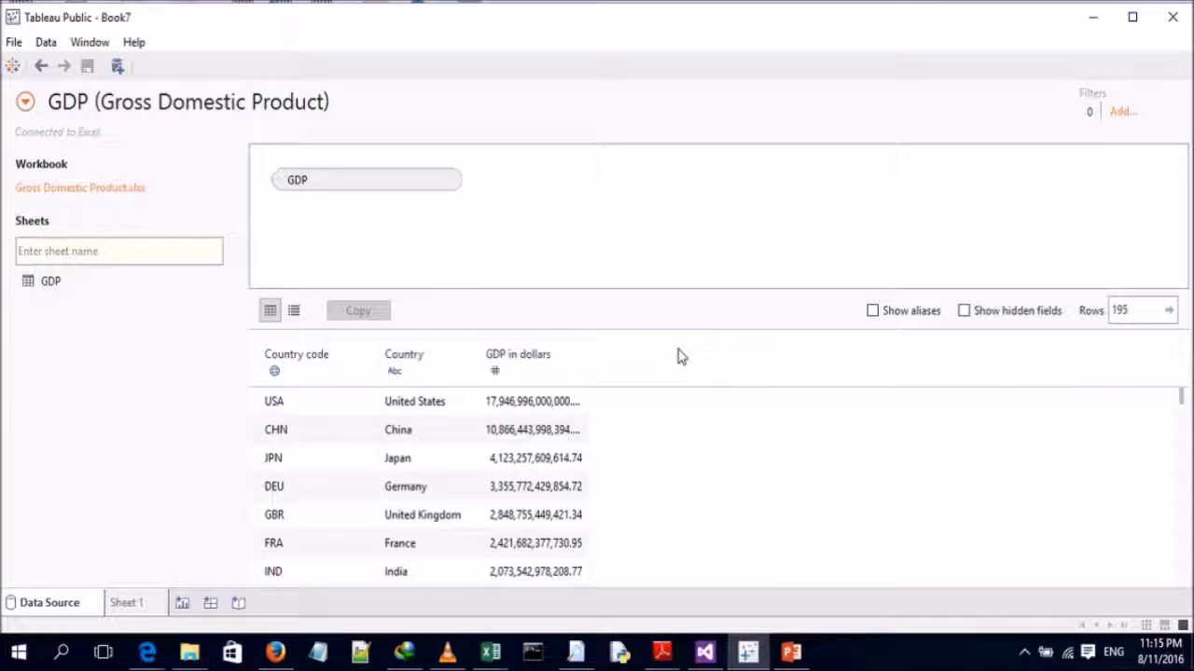
- Connect to the Access database world_population_database.accdb from the Tableau class folder as a new data source
left_click(117, 67)
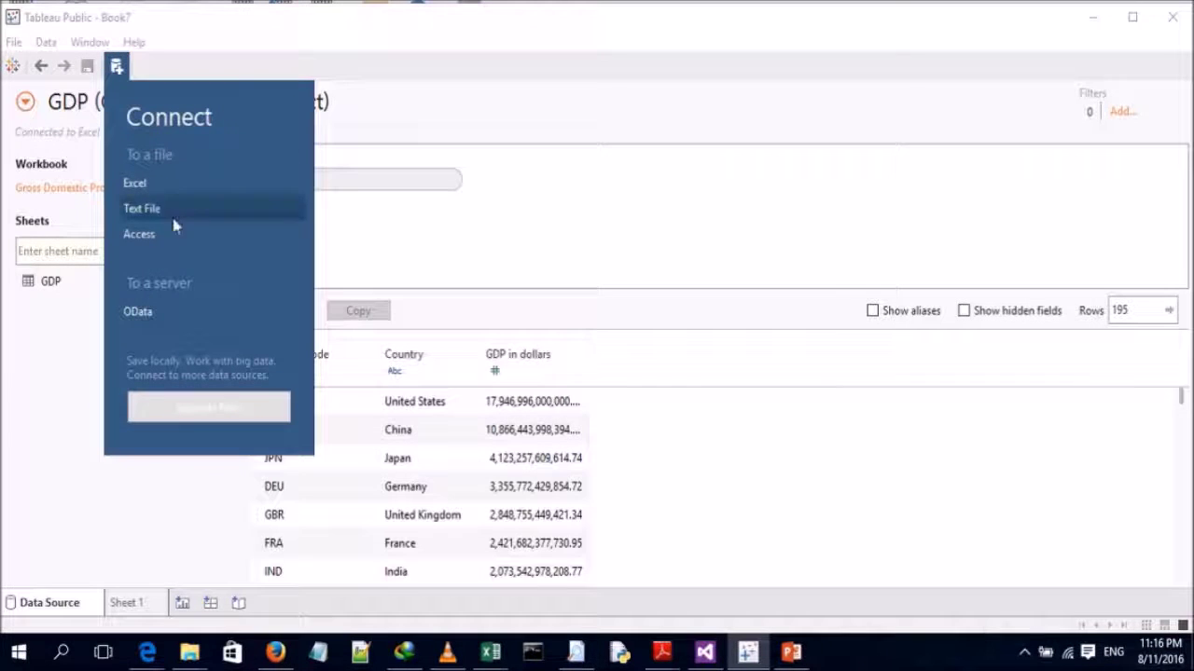
left_click(163, 236)
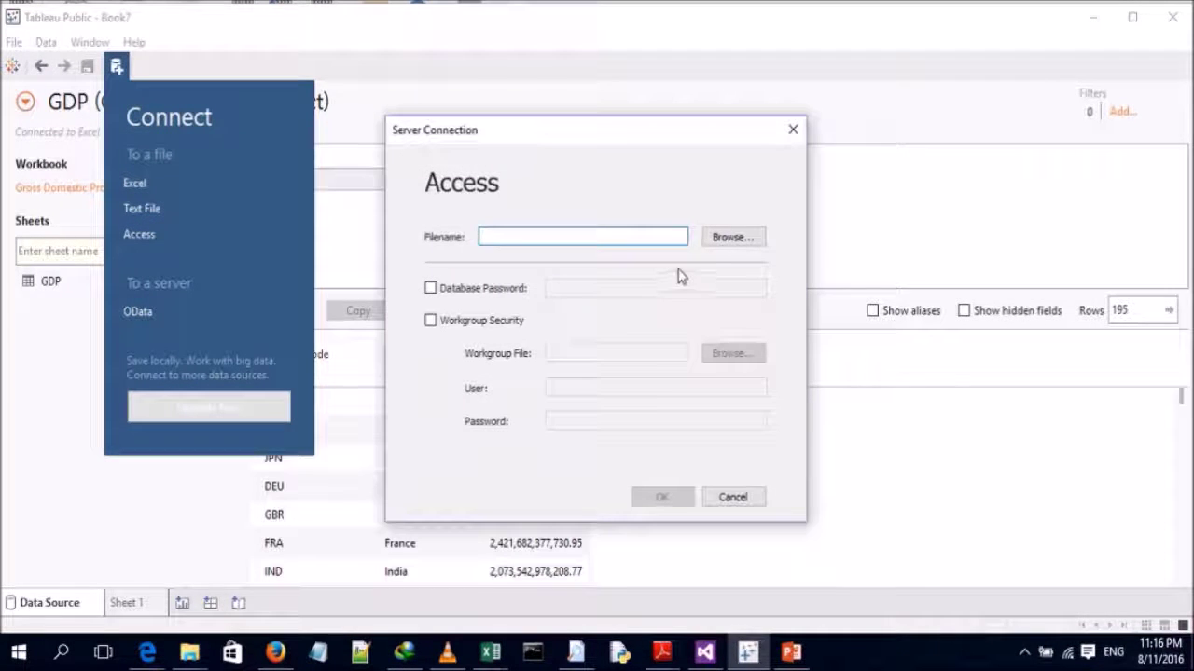
left_click(744, 238)
left_click(666, 280)
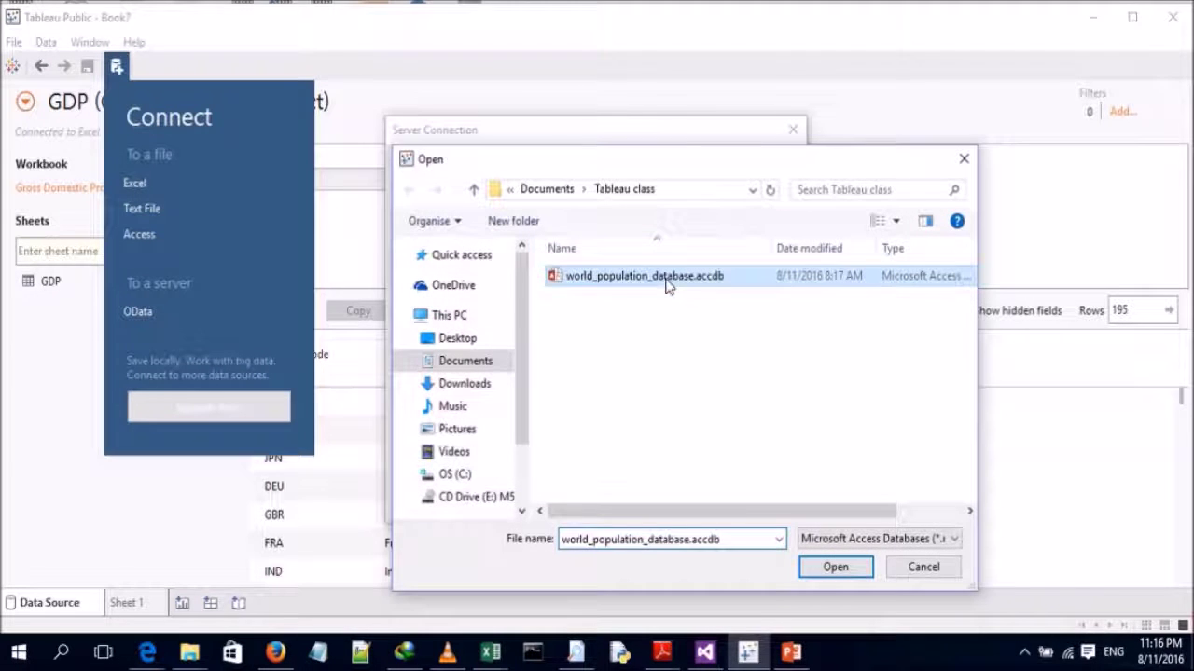
left_click(843, 574)
left_click(679, 504)
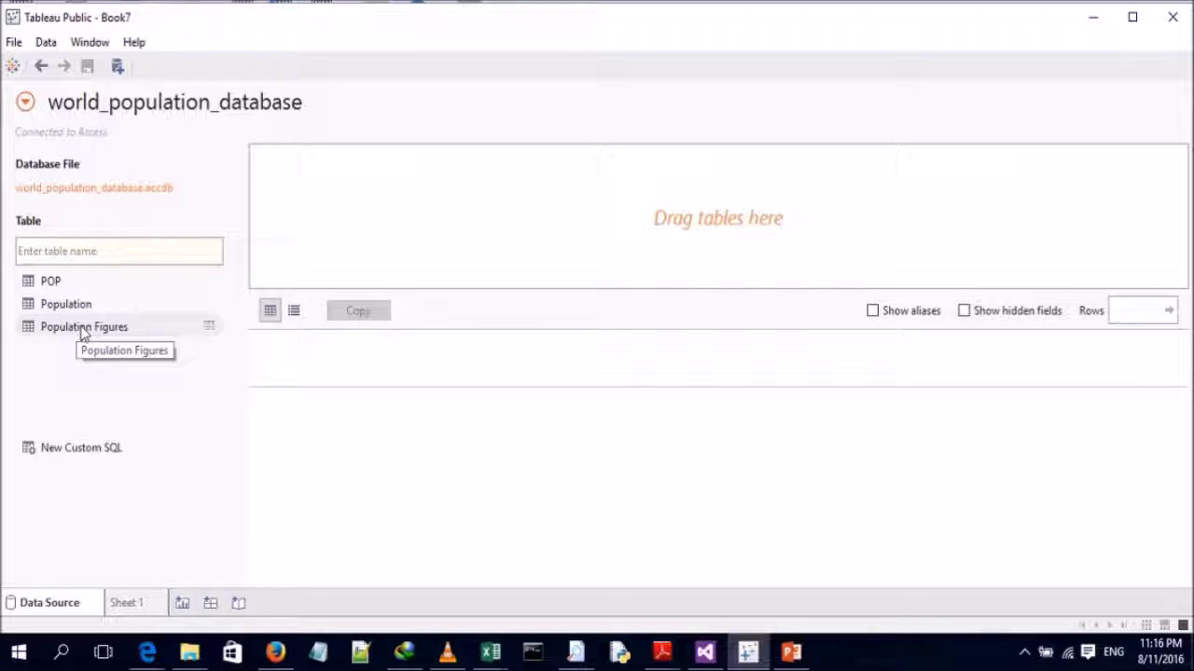
- Add the Population Figures table to the new data source and open Sheet 1
left_click_drag(83, 331, 405, 254)
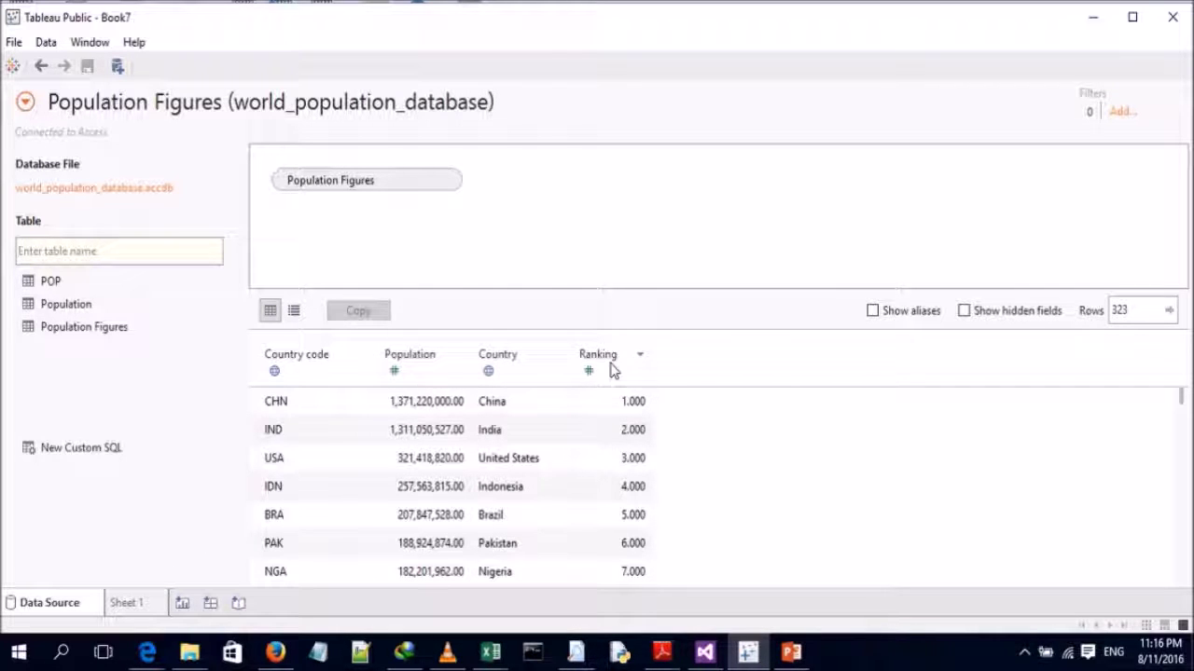
left_click(149, 606)
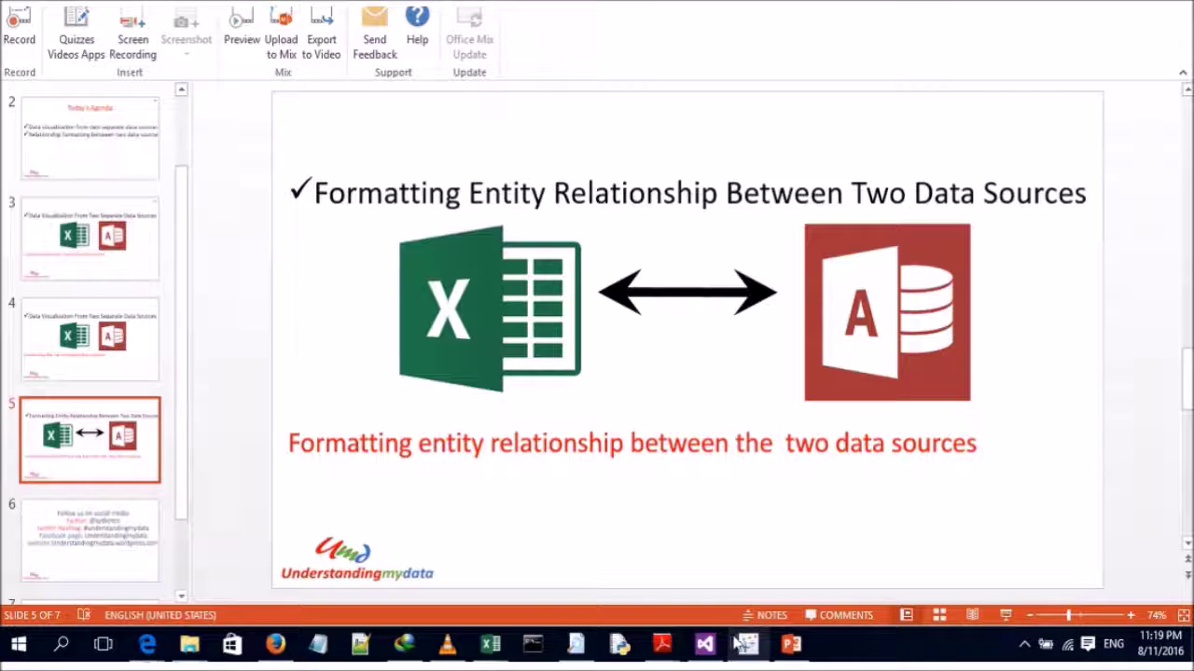
- Switch to Tableau Public and set a custom relationship between Population Figures and GDP, removing the Country code link and keeping Country
mouse_move(746, 649)
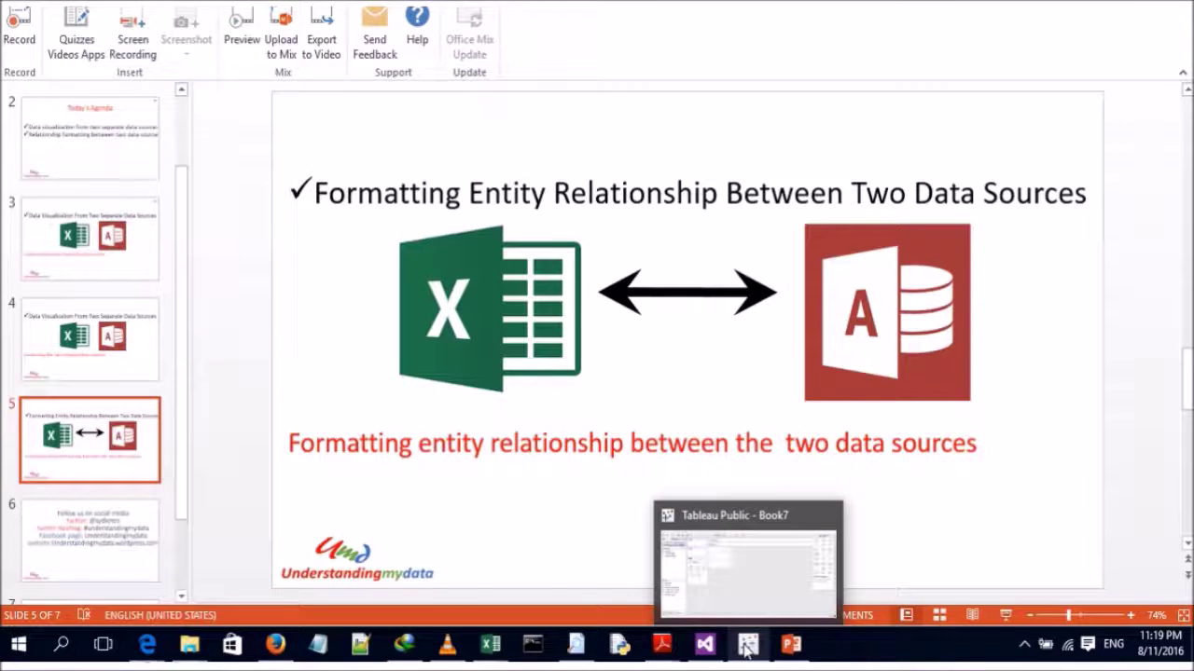
left_click(746, 645)
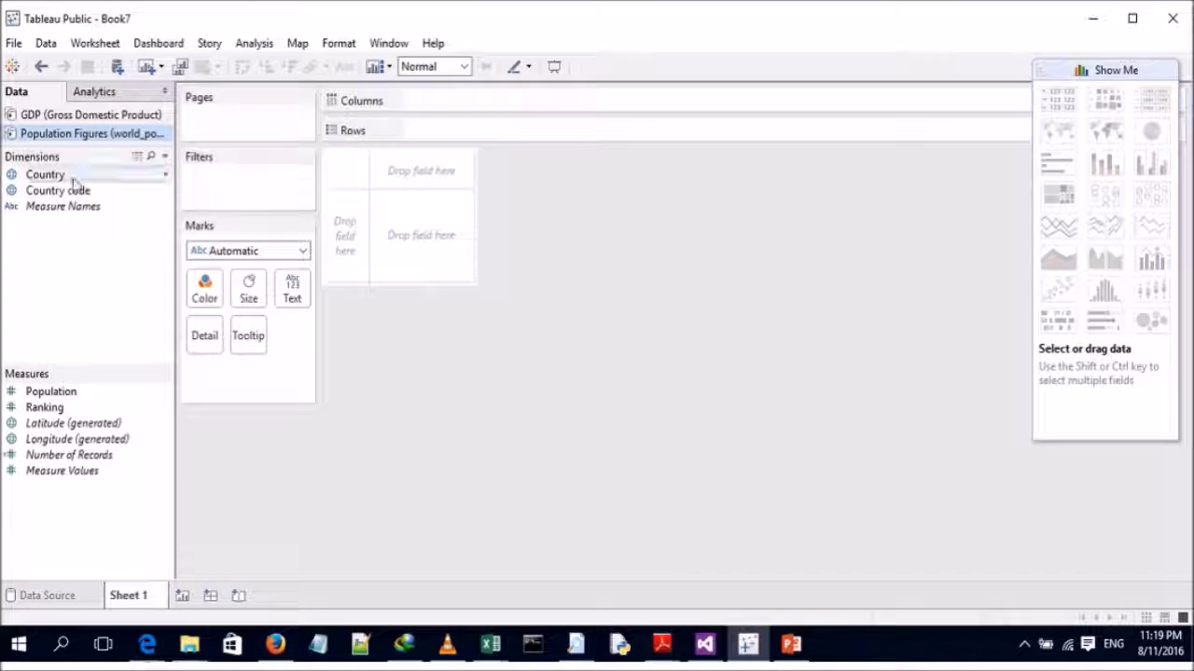
left_click(46, 44)
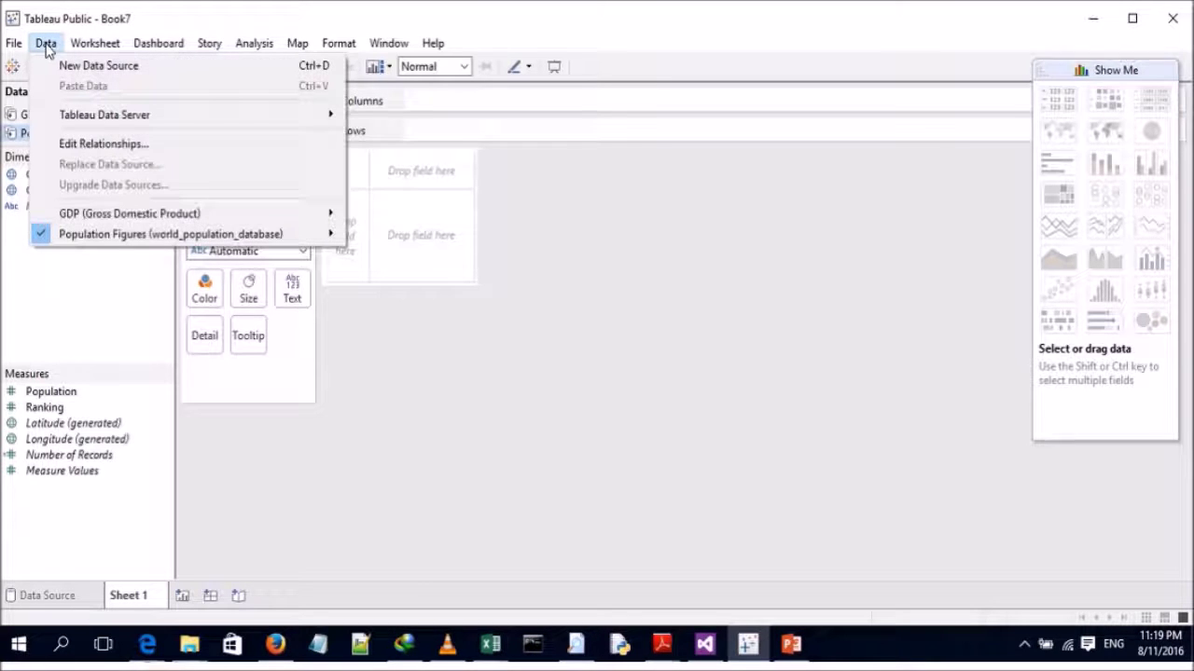
left_click(83, 149)
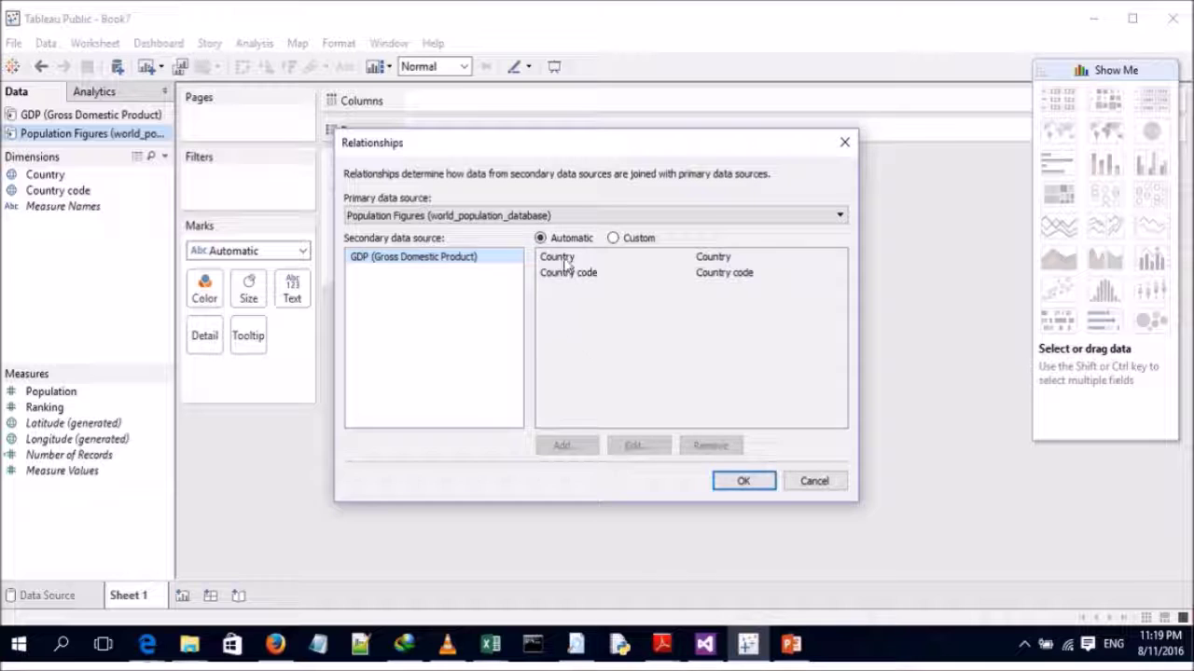
left_click(643, 240)
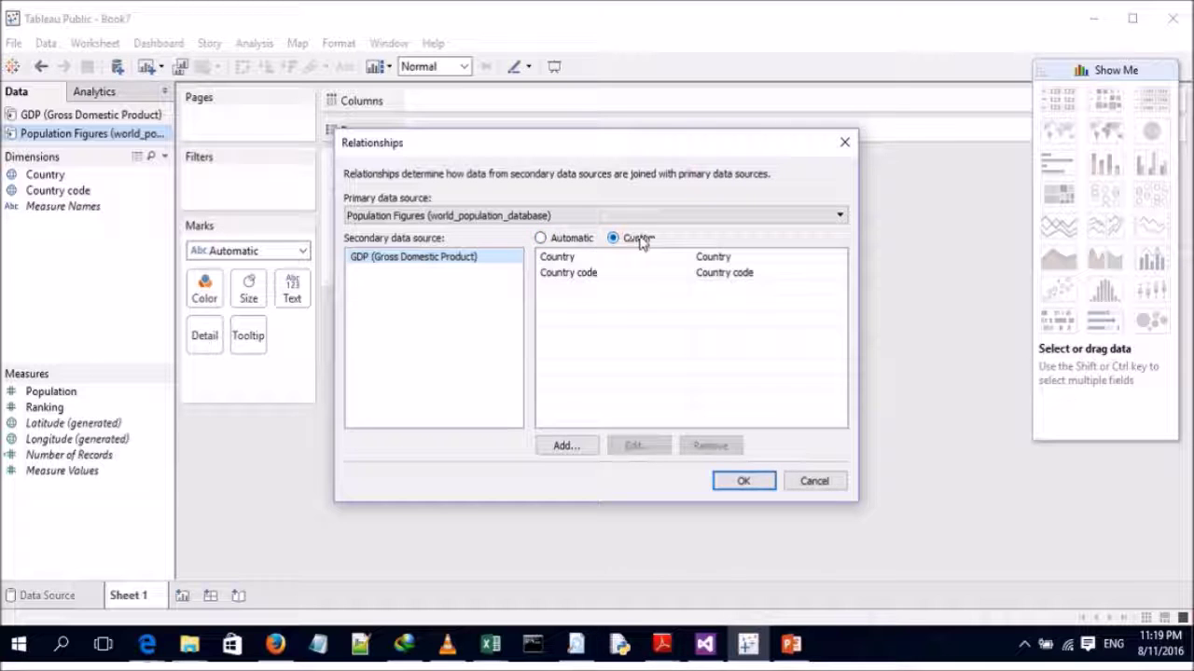
left_click(572, 261)
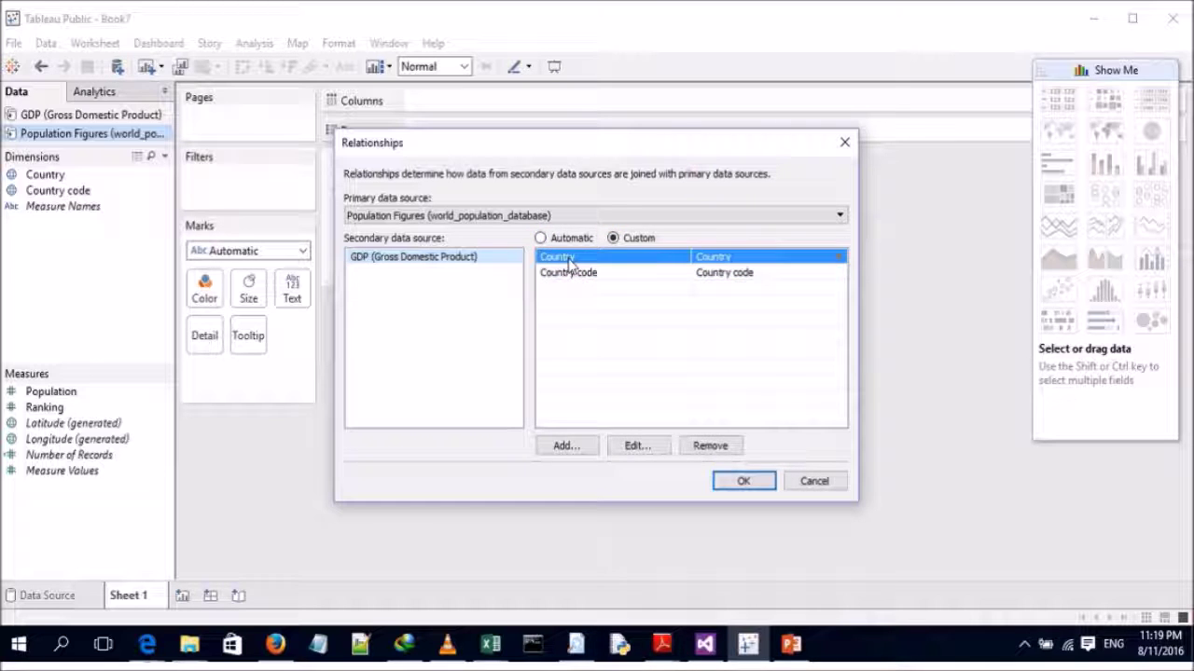
left_click(568, 273)
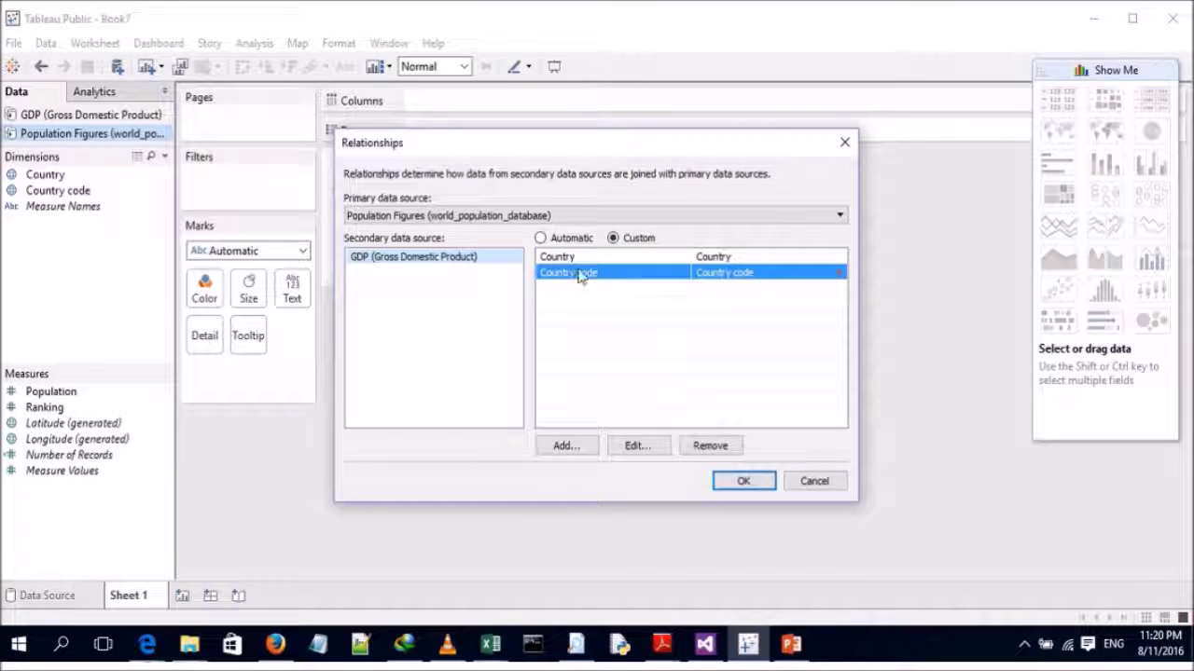
left_click(708, 448)
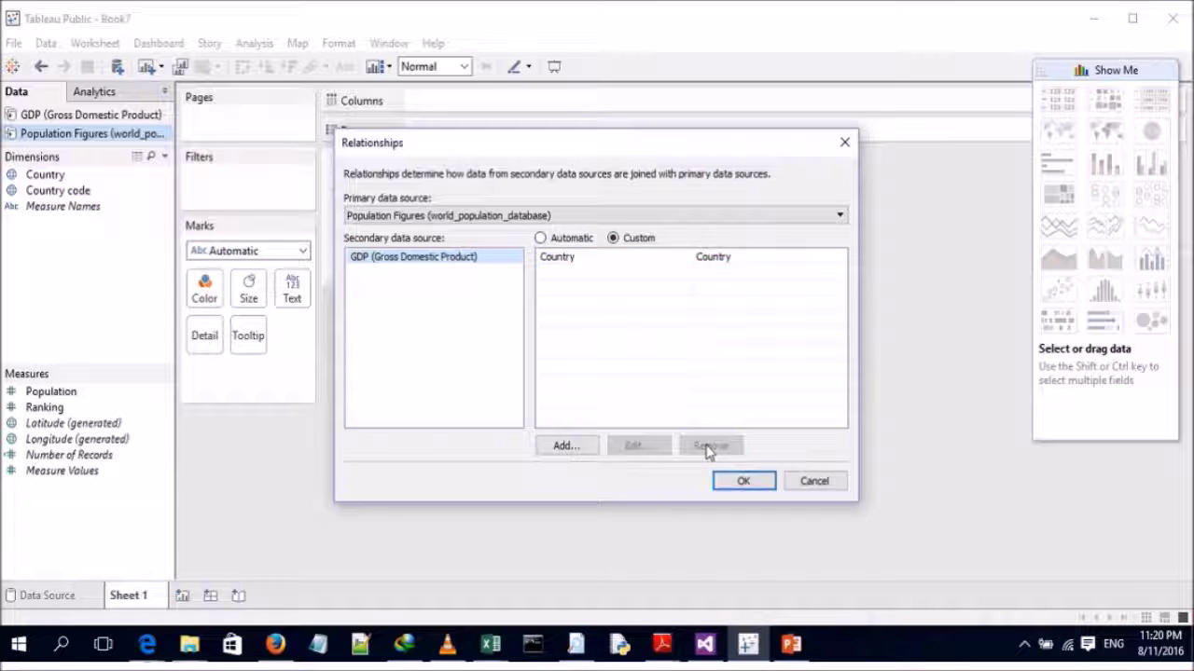
left_click(736, 482)
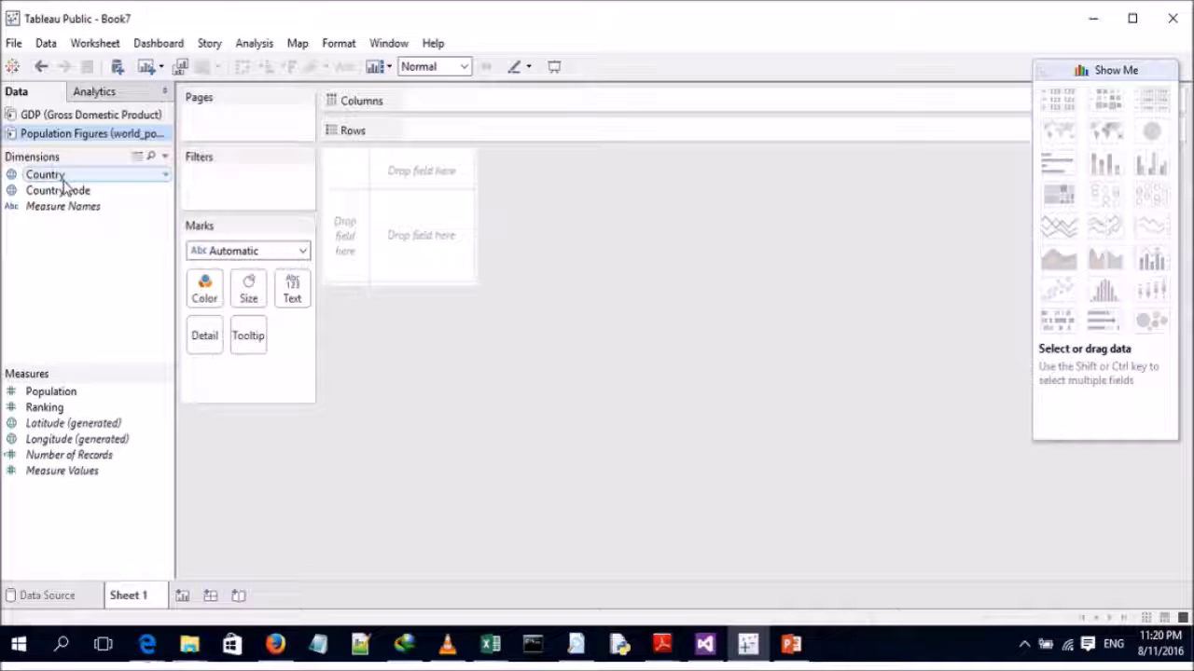
- Build a text table of Population by Country on Sheet 1 from the Population Figures data source
left_click(102, 115)
left_click(100, 136)
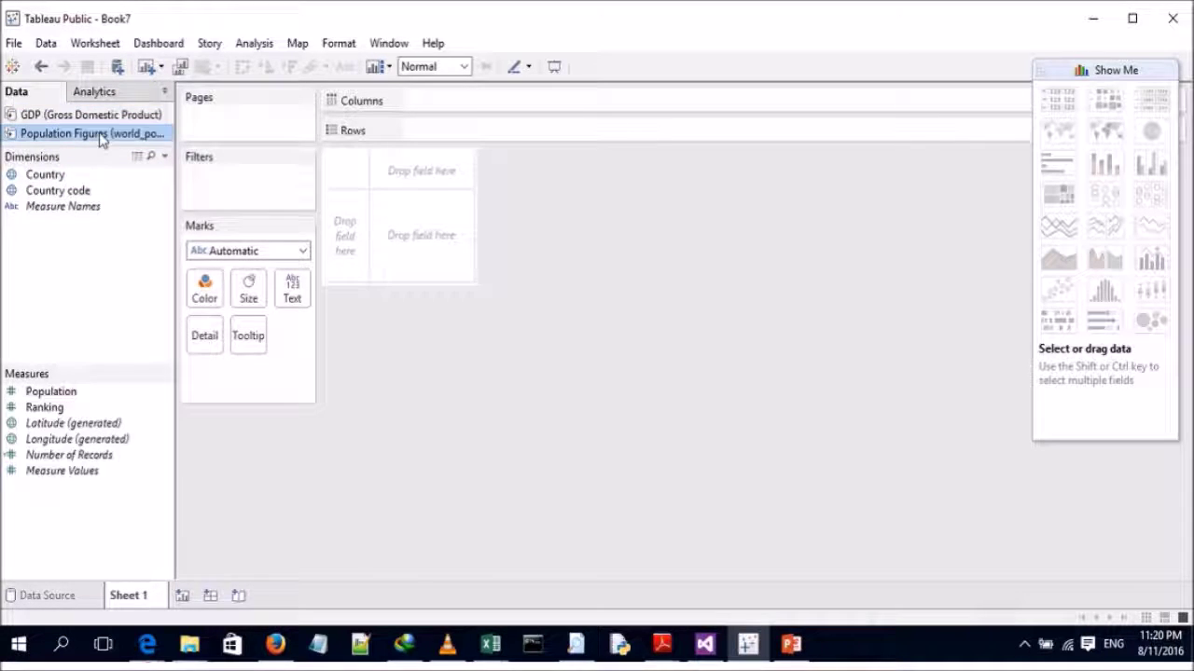
left_click(45, 174)
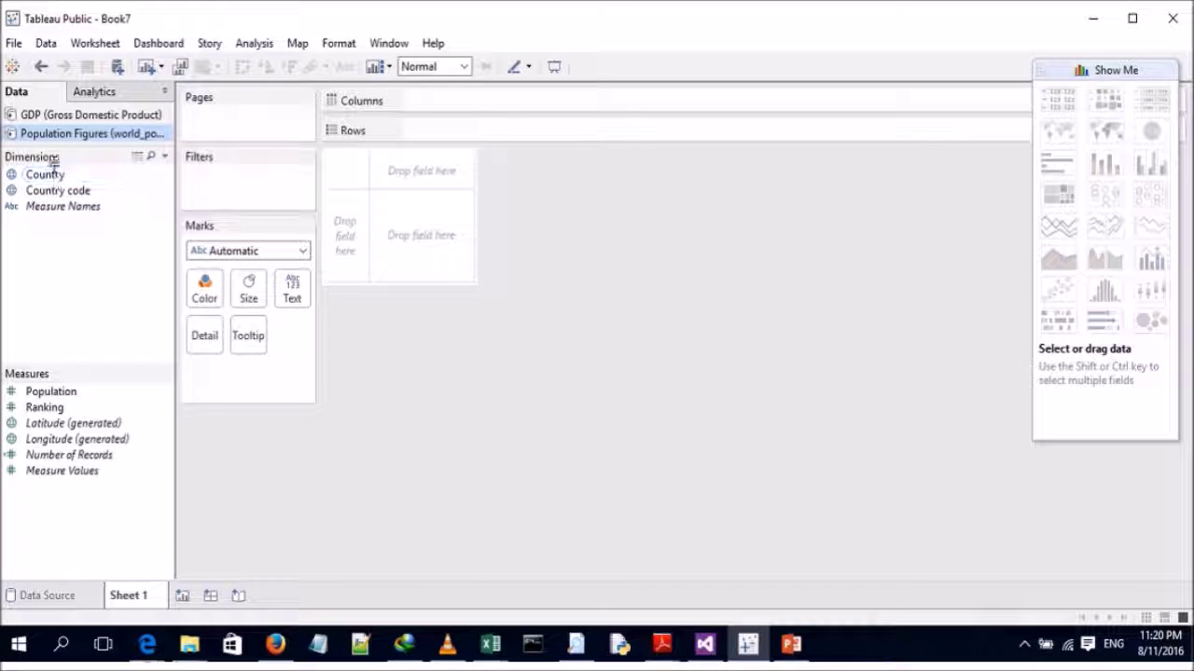
left_click_drag(51, 185, 440, 139)
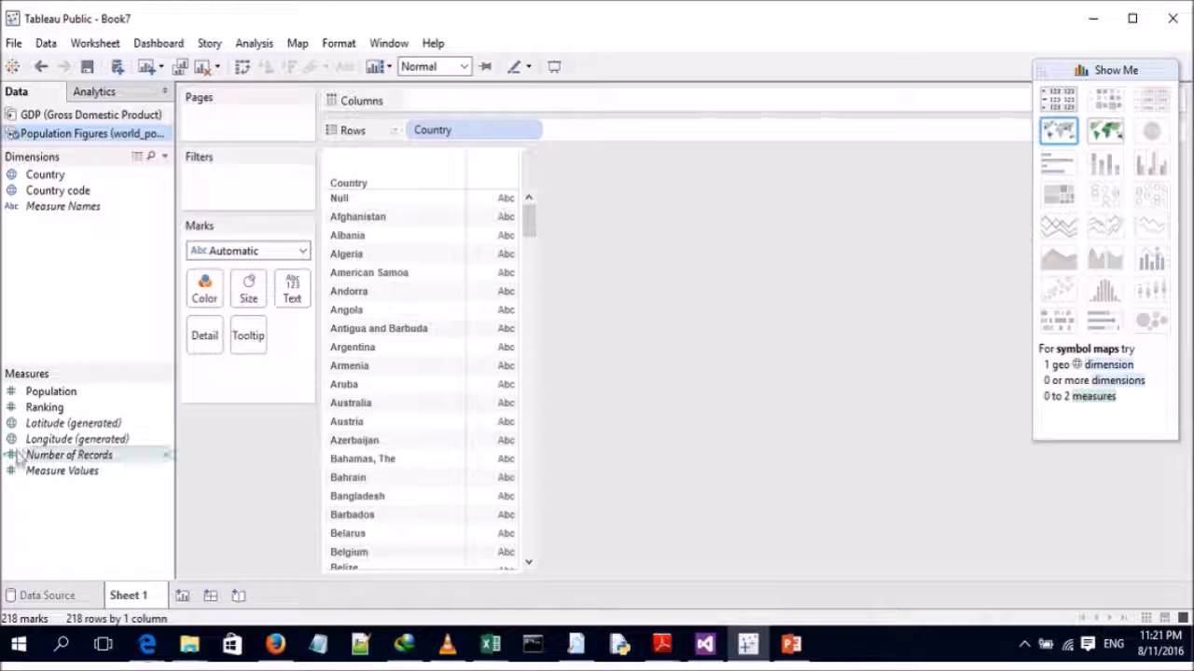
left_click_drag(91, 394, 631, 140)
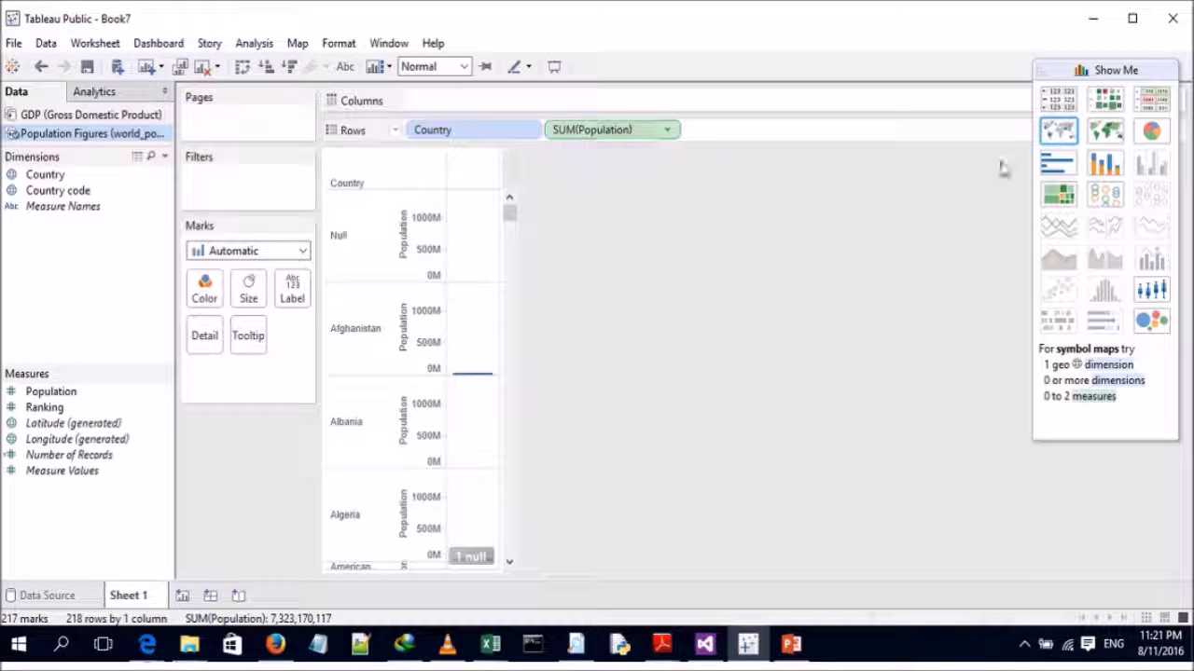
left_click(1058, 98)
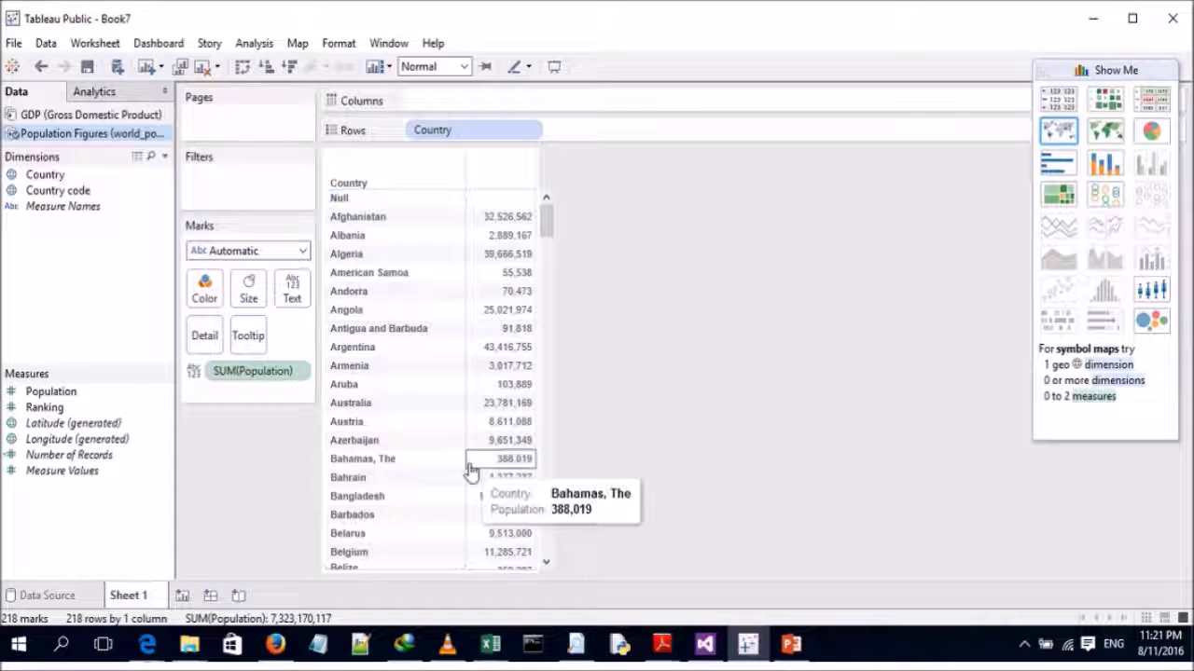
- Blend GDP in dollars from the GDP data source into the view and show it with Population as a text table
scroll(527, 392, "down", 15)
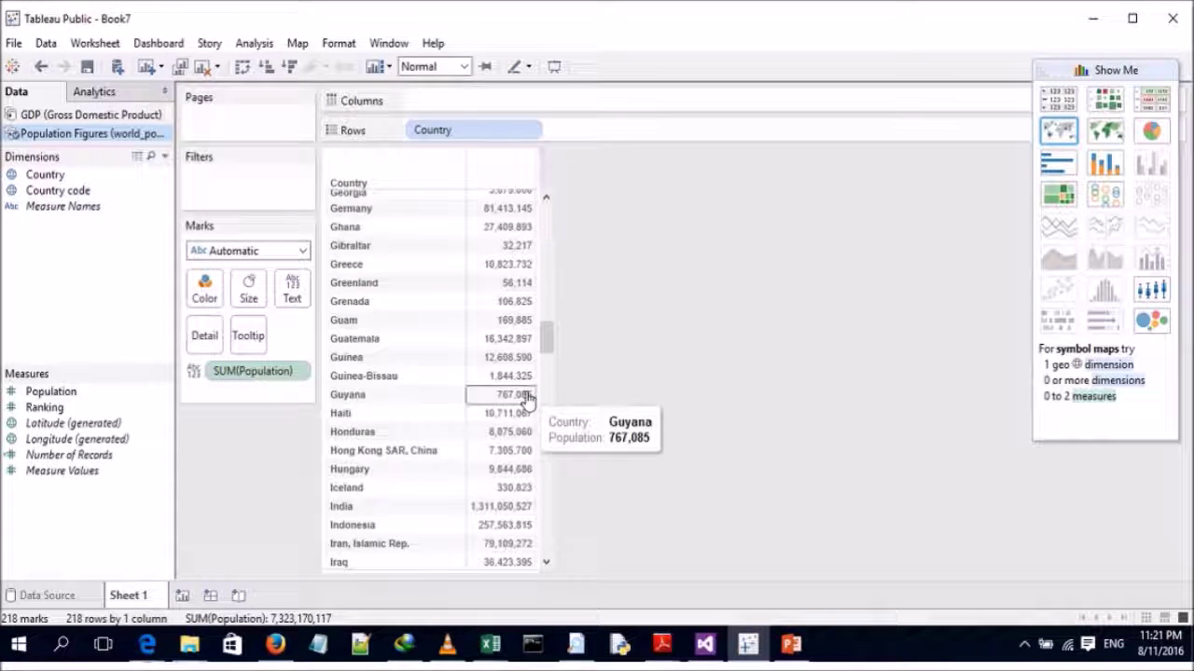
left_click_drag(548, 352, 549, 385)
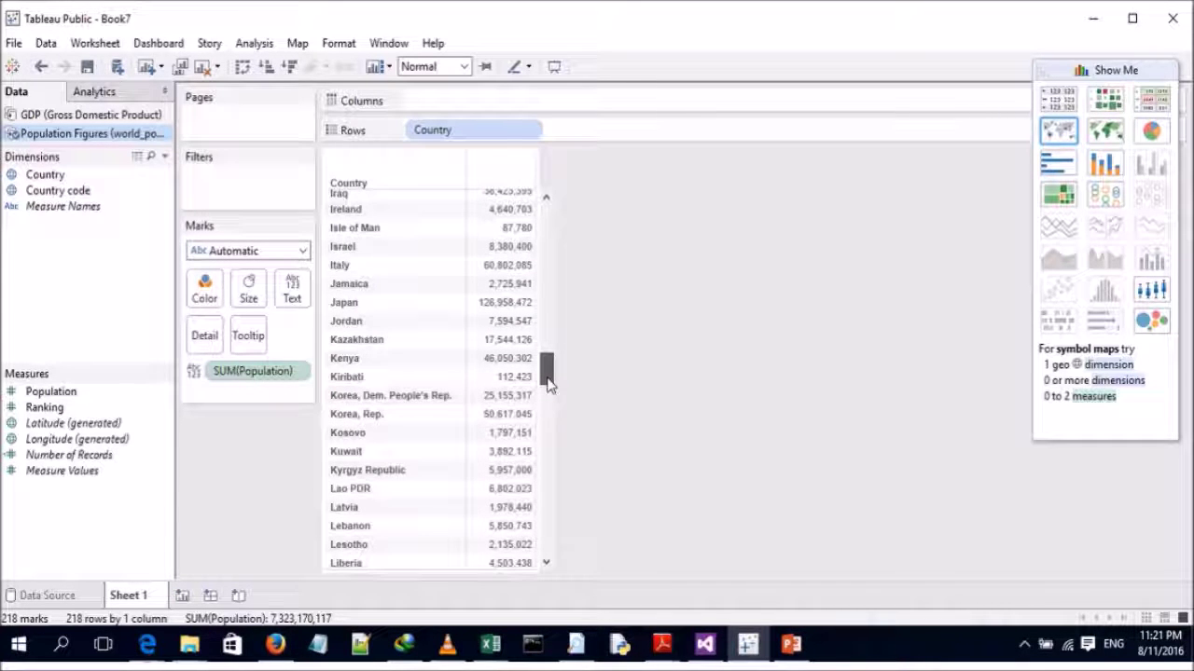
left_click_drag(549, 385, 549, 449)
mouse_move(515, 445)
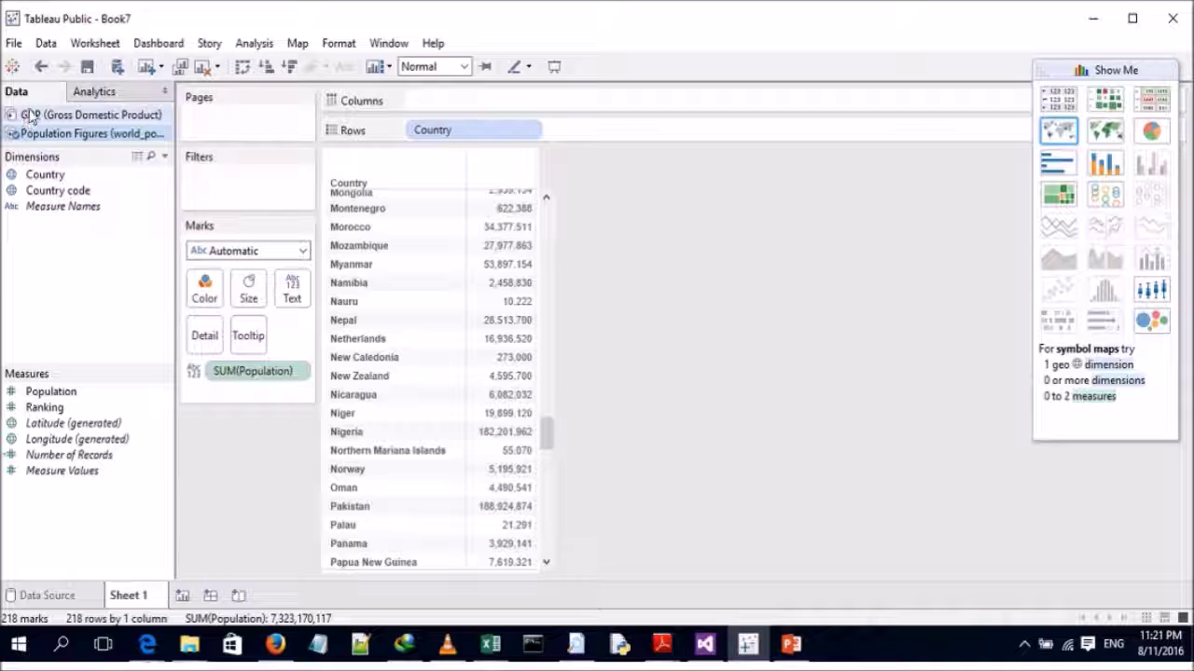
left_click(79, 118)
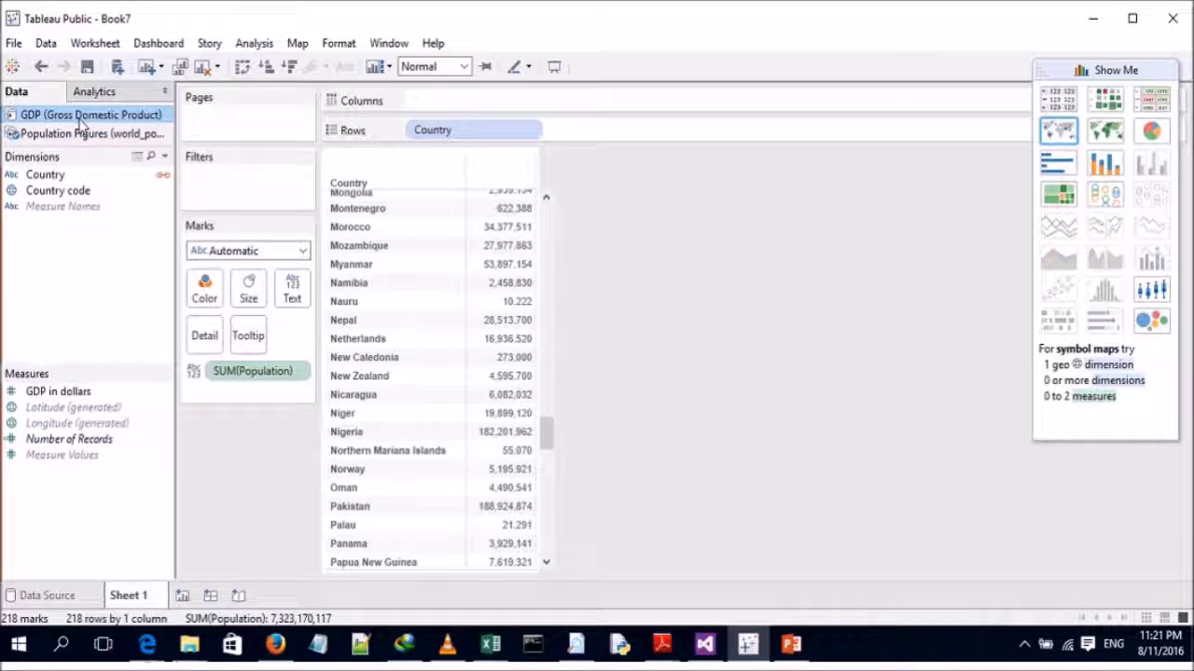
left_click(163, 175)
left_click(163, 175)
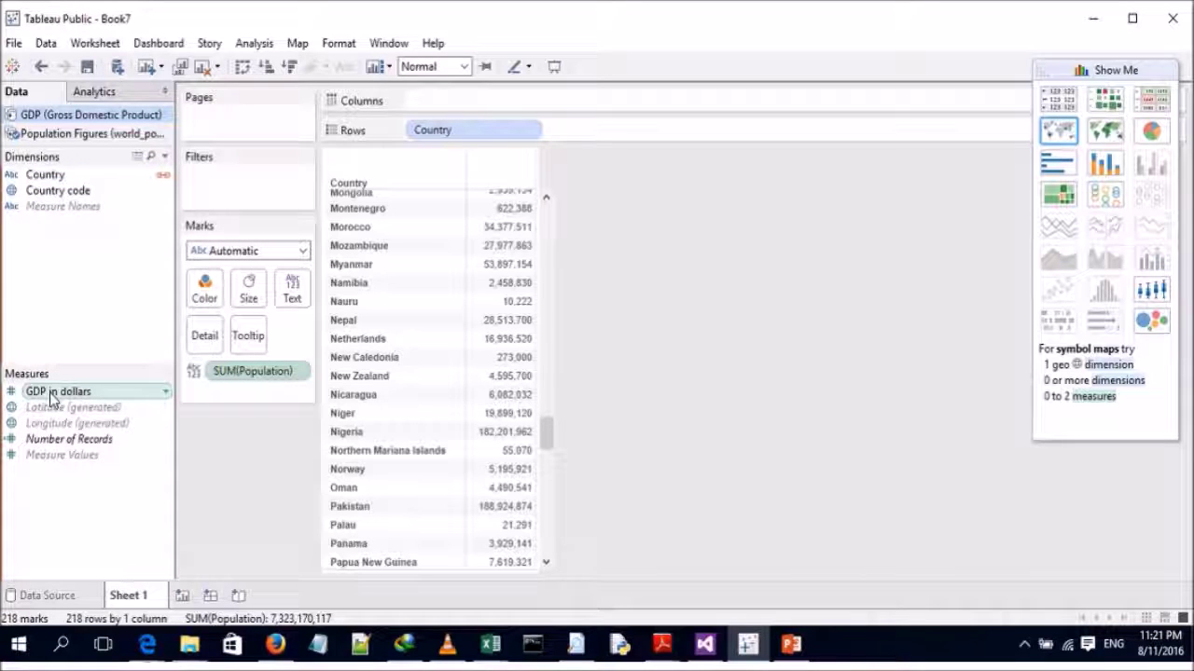
left_click_drag(52, 397, 596, 133)
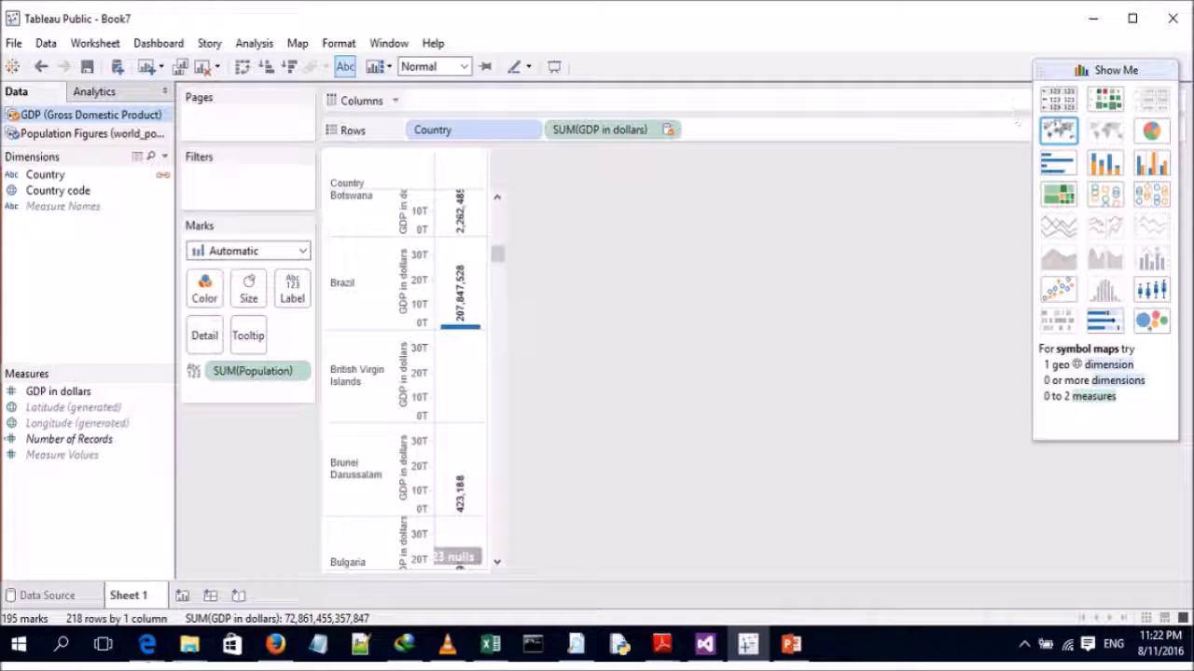
left_click(1063, 102)
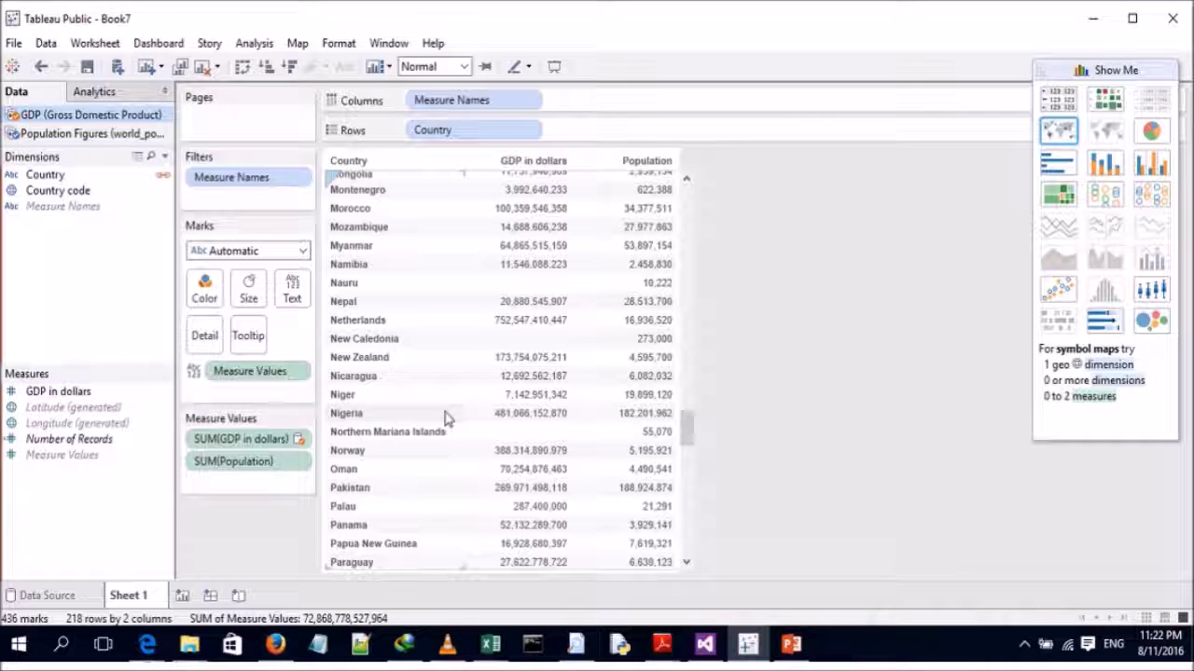
mouse_move(650, 427)
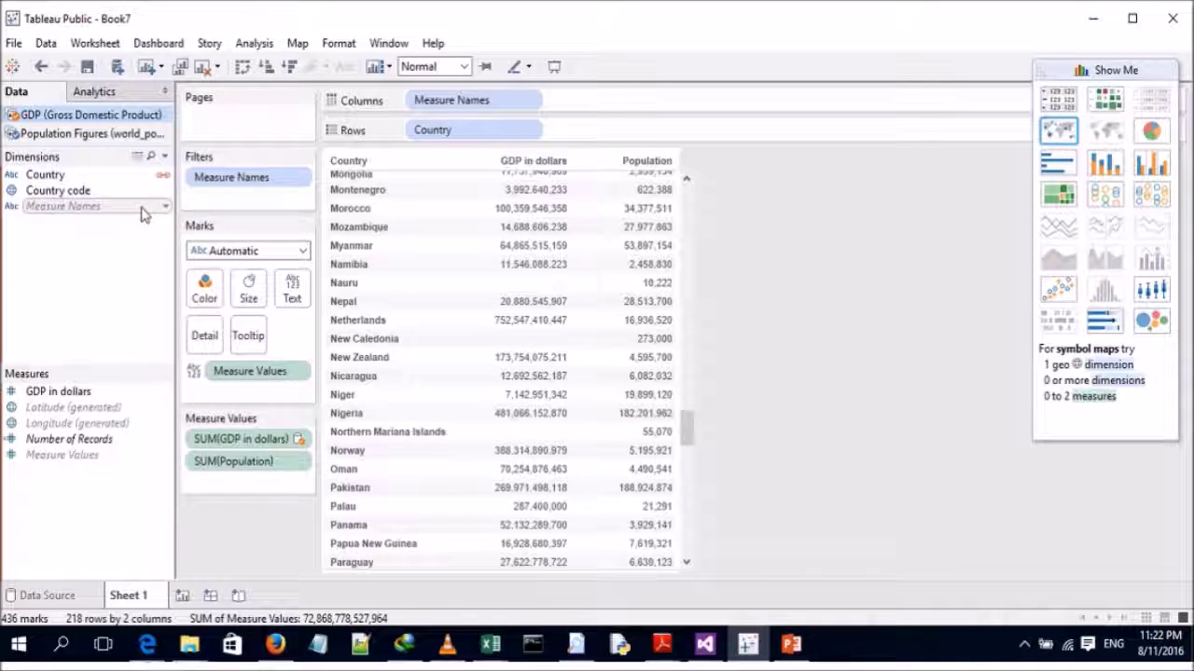
mouse_move(141, 213)
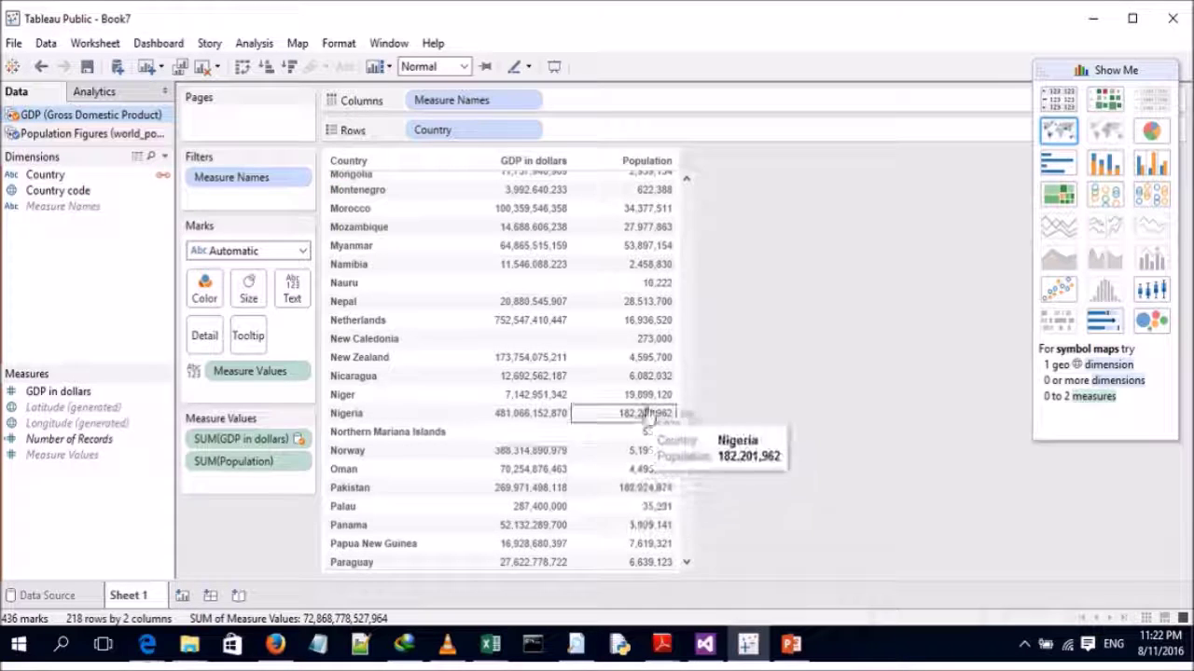
scroll(682, 427, "up", 2)
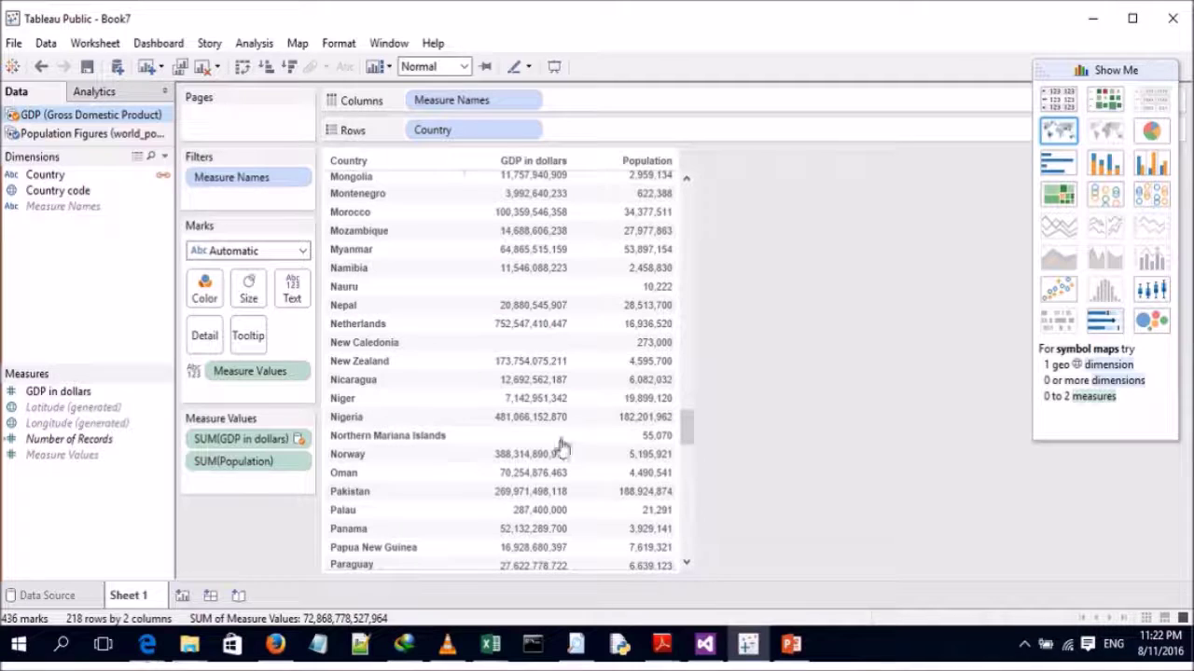
- Add a new blank worksheet to the workbook and return to the blended table on Sheet 1
left_click(184, 596)
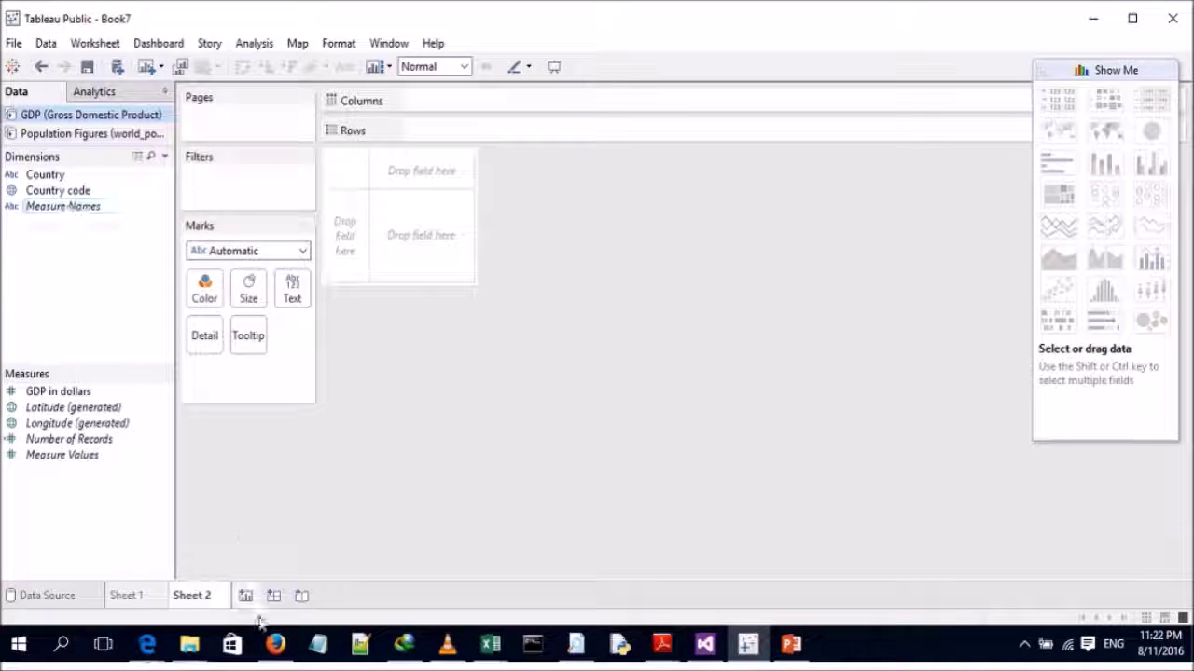
left_click(134, 598)
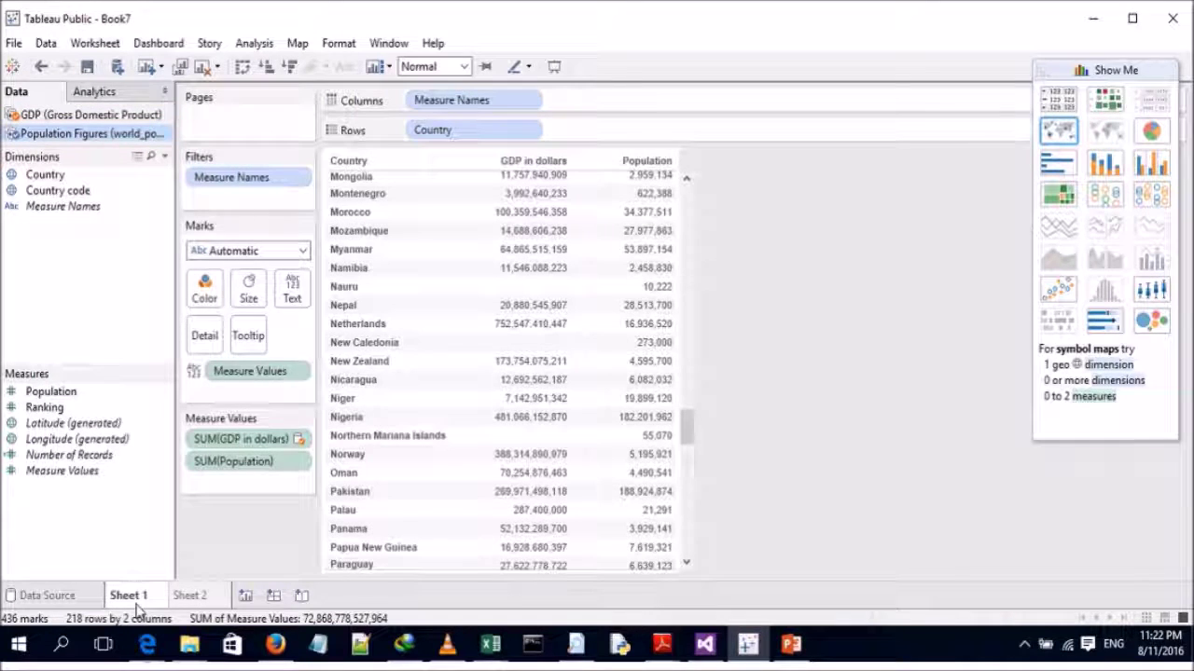
mouse_move(695, 434)
left_mouse_down()
mouse_move(695, 455)
mouse_move(687, 447)
left_mouse_up()
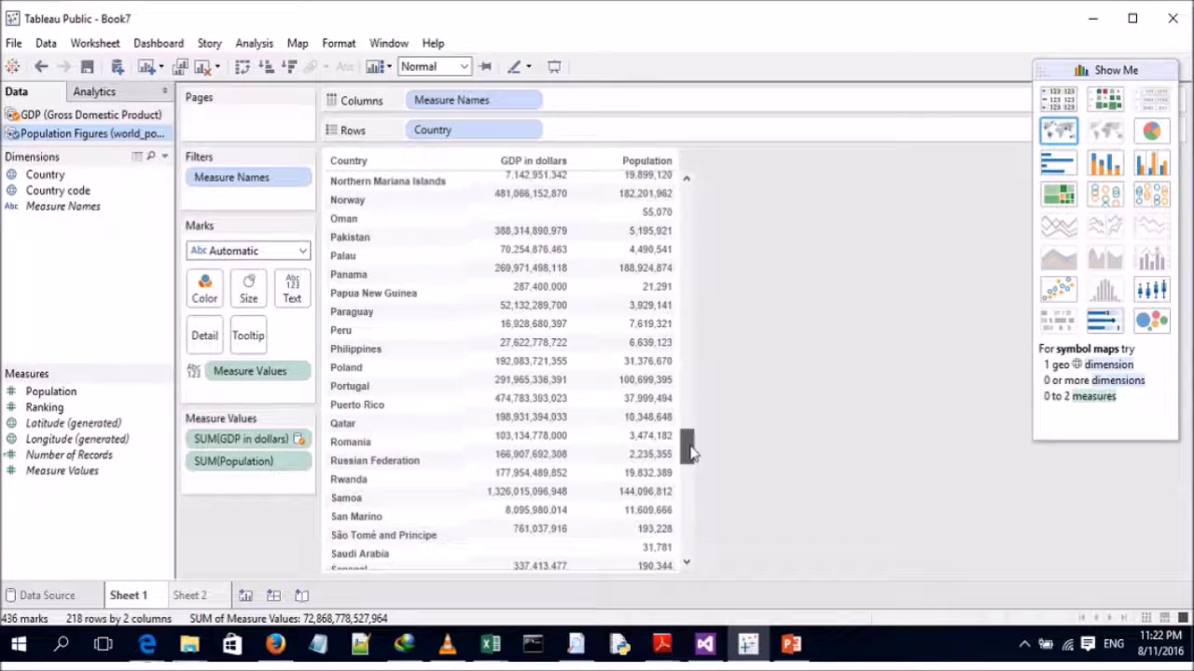
- Check which file and server types are offered for connecting a new data source, leaving the connection list without choosing one
left_click(13, 47)
left_click(13, 46)
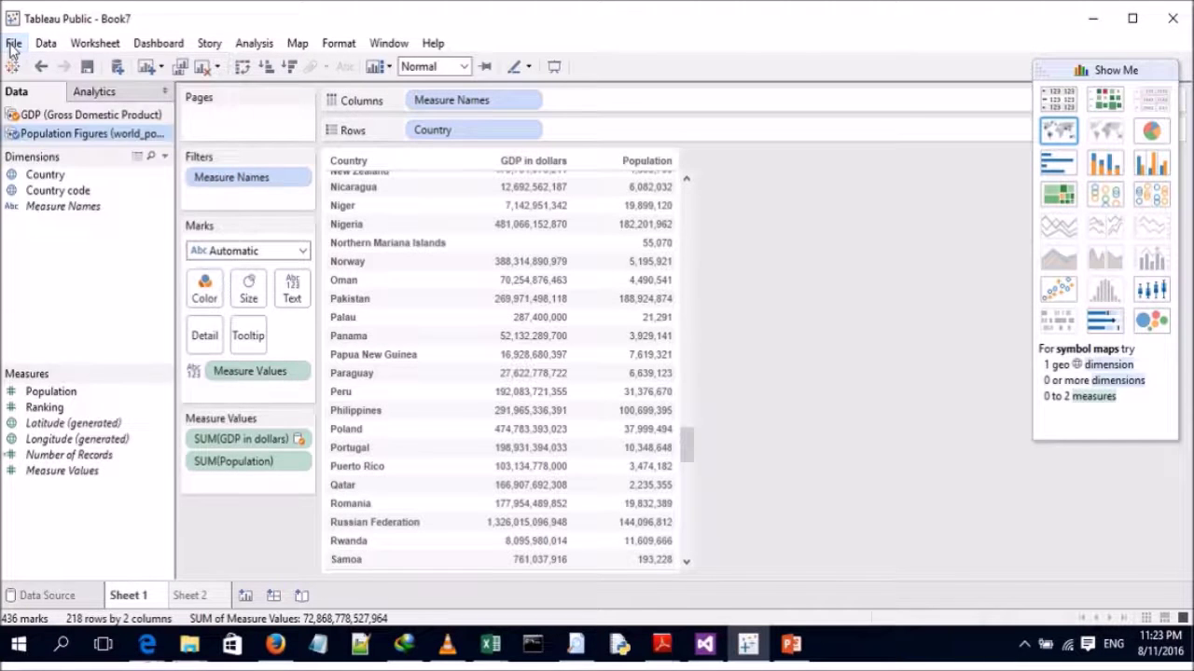
left_click(37, 47)
left_click(35, 47)
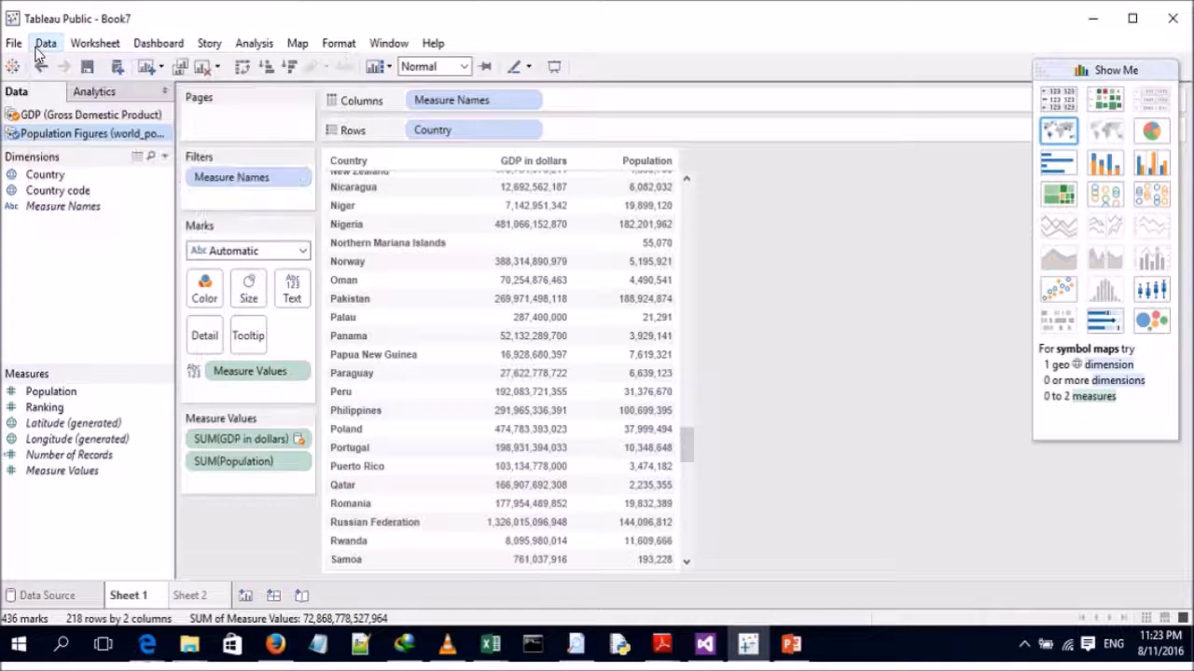
left_click(117, 67)
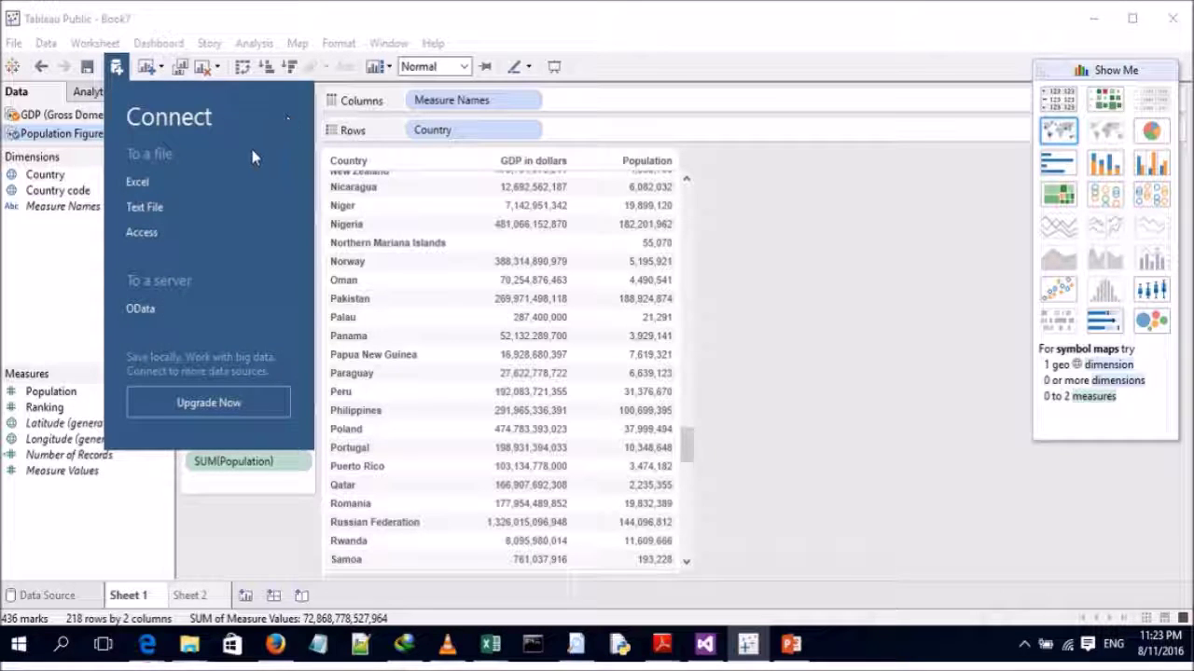
left_click(302, 31)
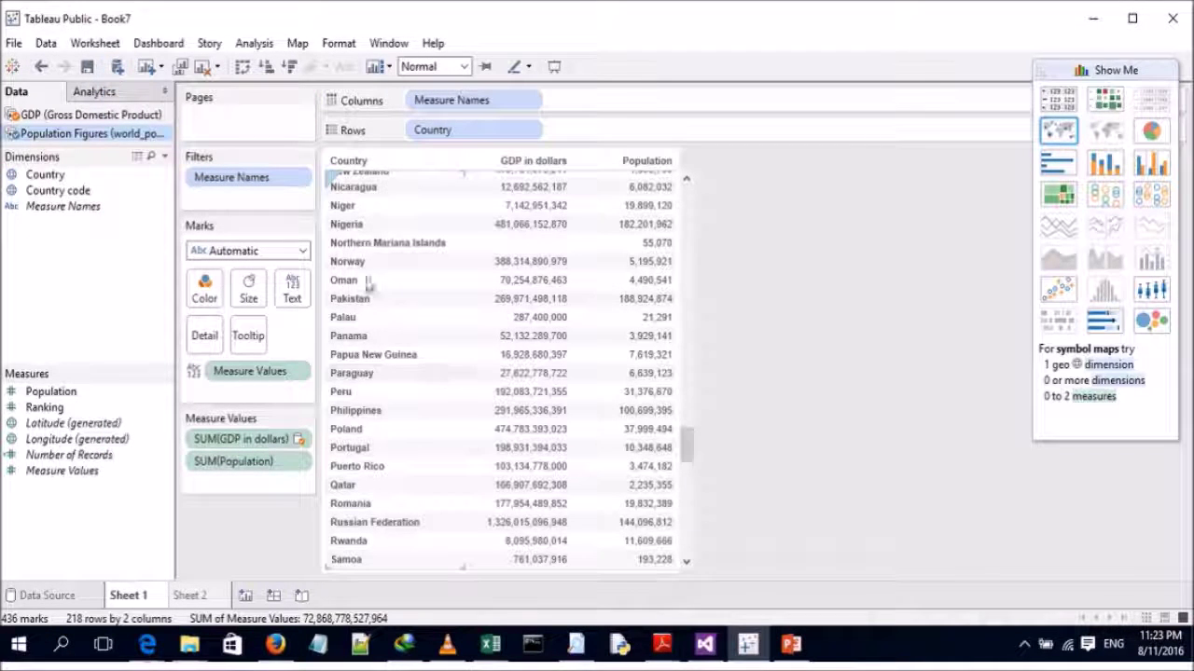
- Review the remaining countries in the blended table, and switch to PowerPoint to show slide 6 with the social media details
scroll(598, 460, "down", 10)
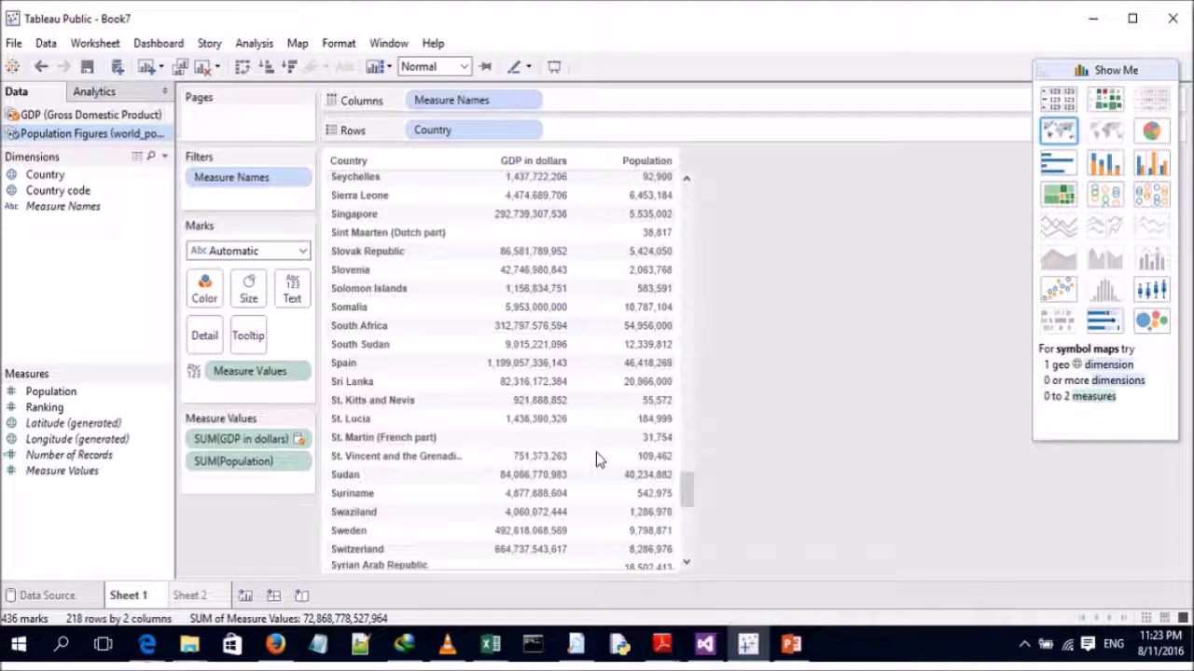
scroll(597, 461, "down", 2)
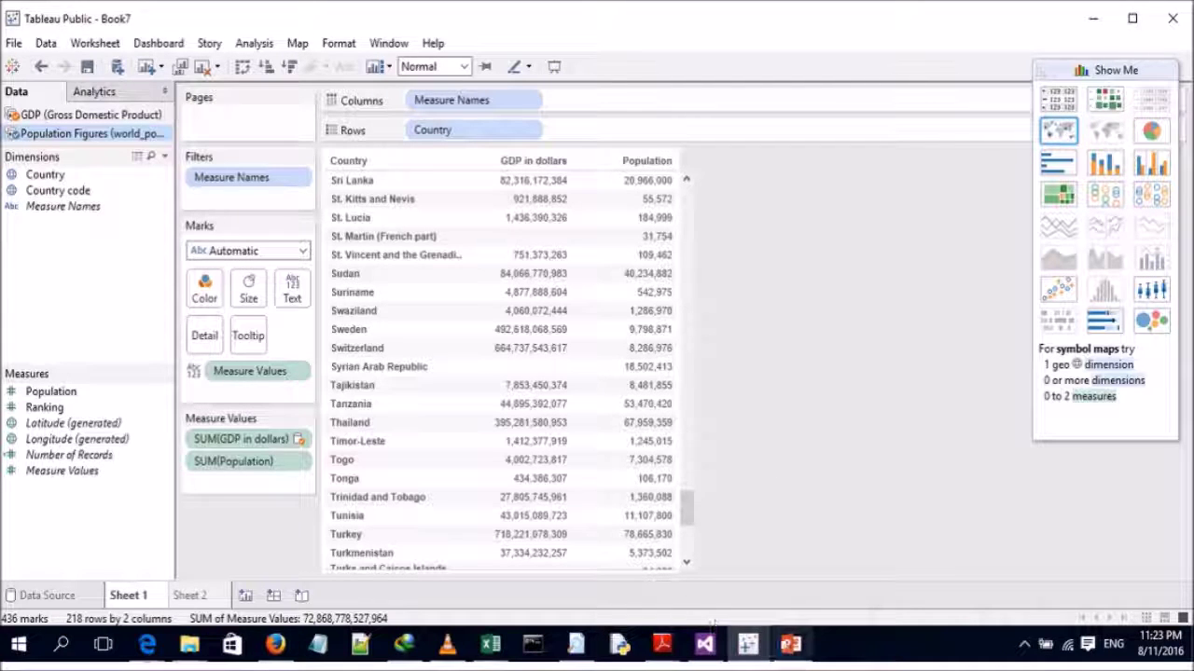
left_click(788, 643)
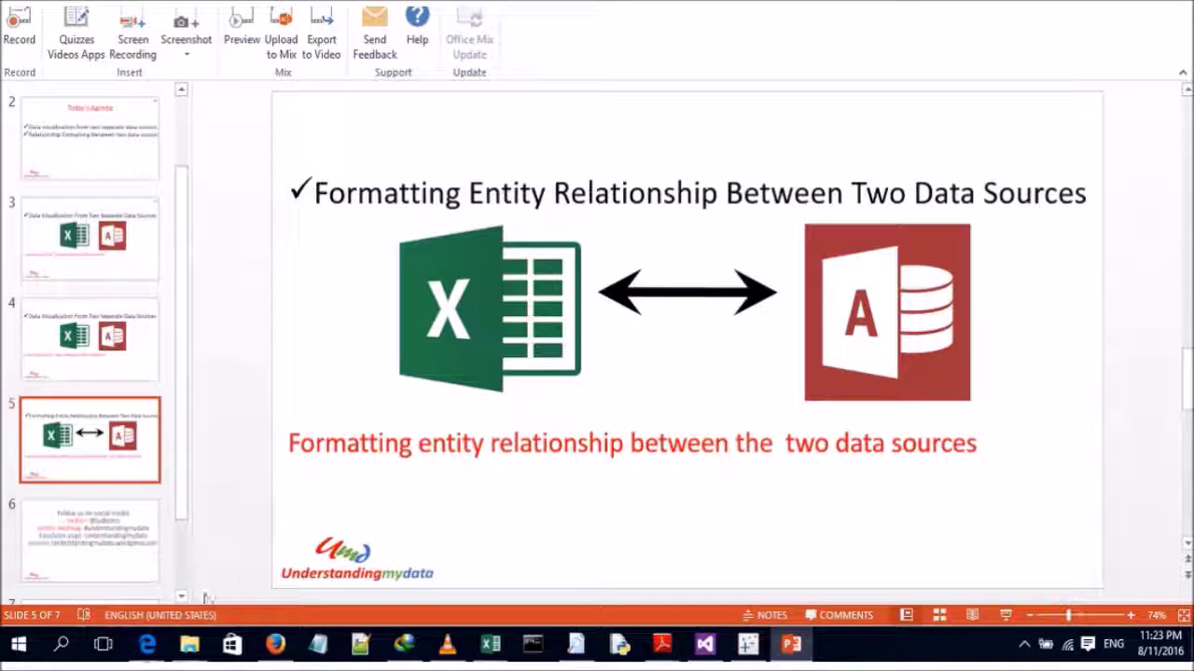
left_click(135, 559)
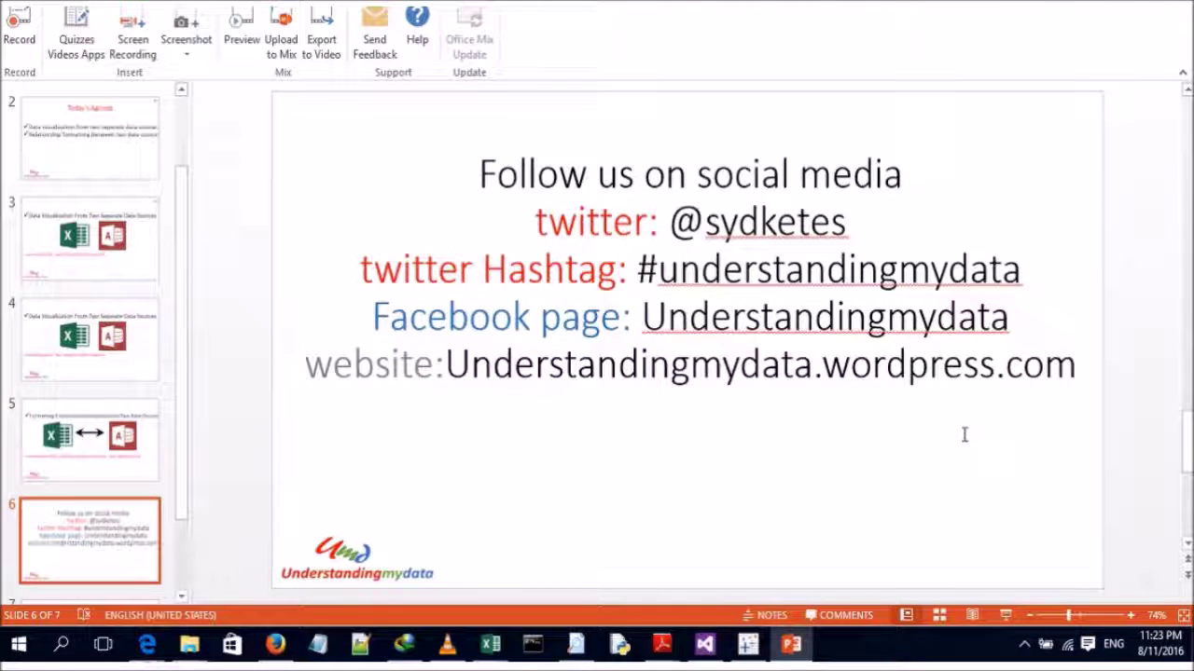